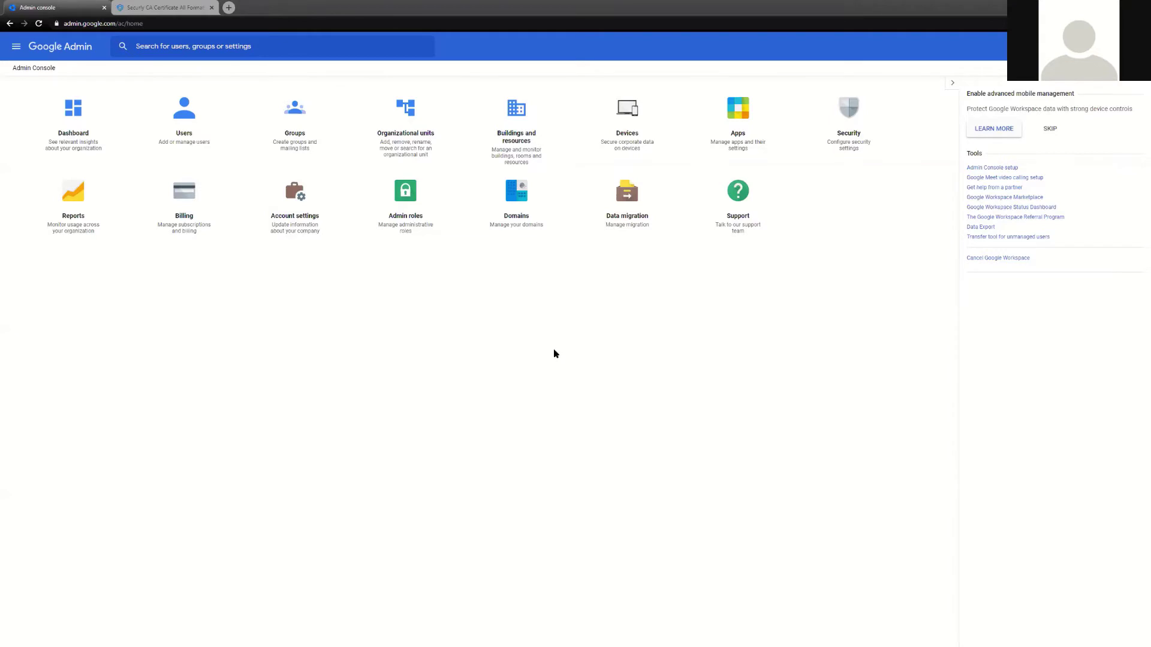
# Step: Go to Devices and open the Networks page for securly.guru
pyautogui.click(606, 150)
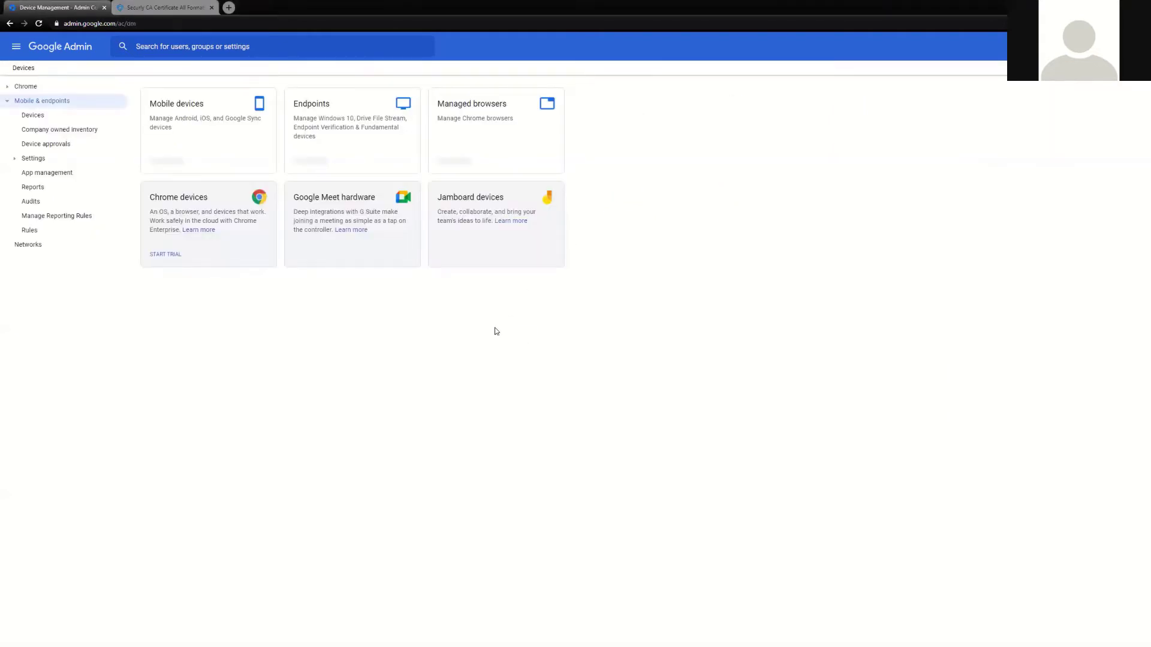
pyautogui.click(29, 246)
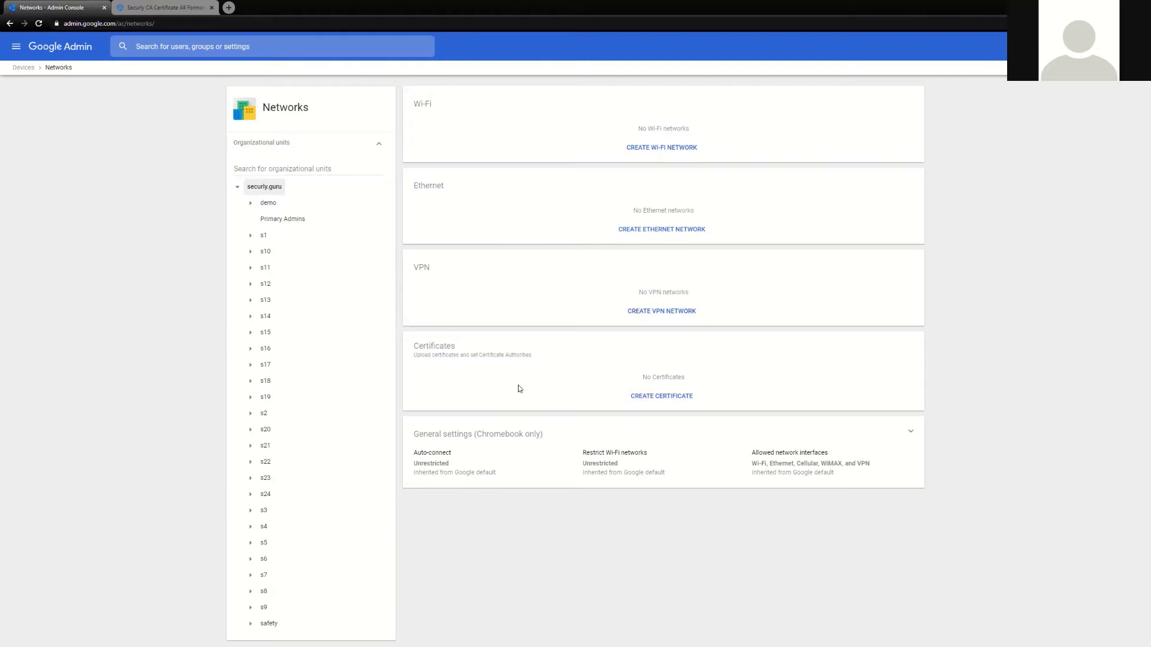
# Step: Start a new certificate with Chromebook ticked for Certificate Authority use, then view the Securly article
pyautogui.click(637, 396)
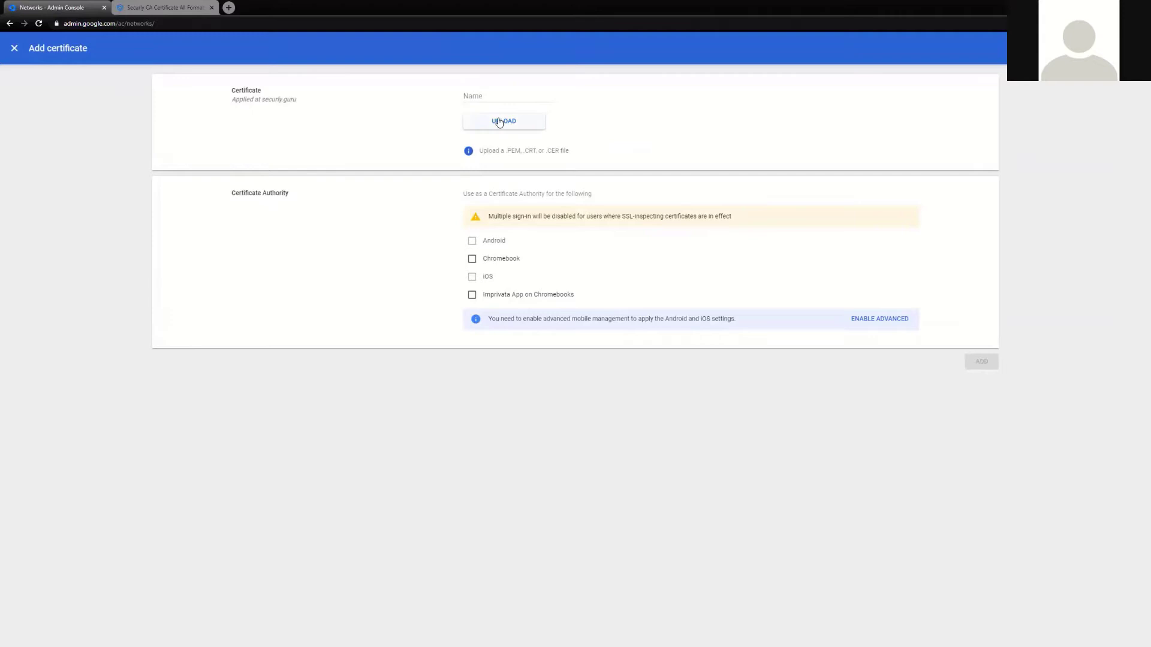
pyautogui.click(497, 95)
pyautogui.click(473, 260)
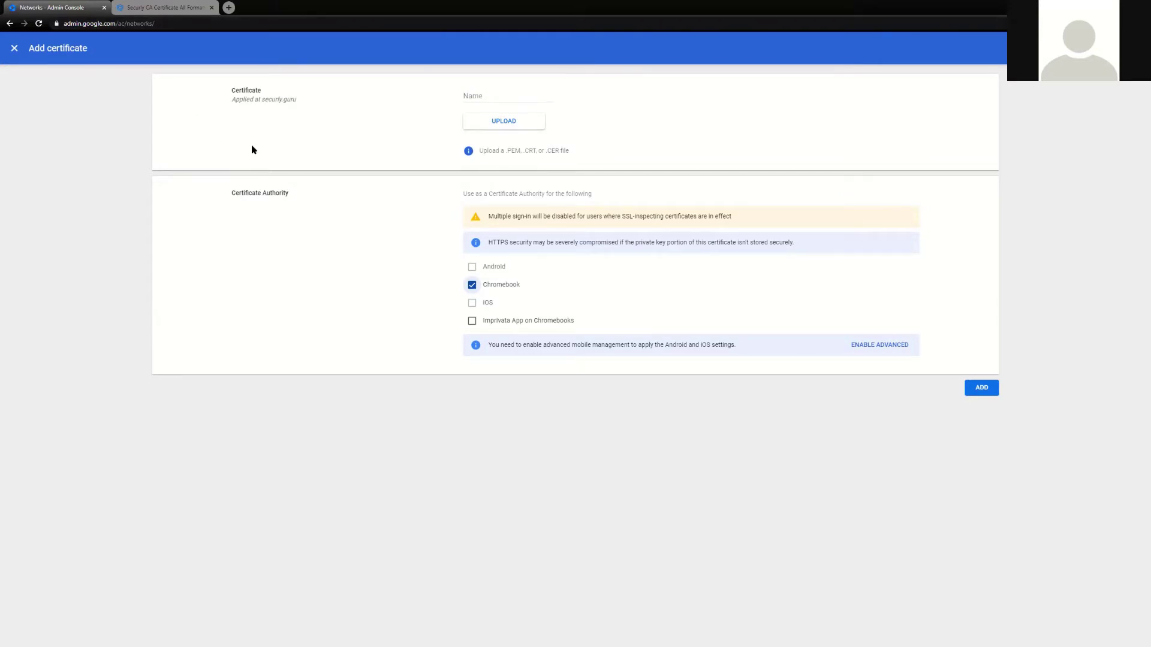
pyautogui.hotkey('ctrl', 'Tab')
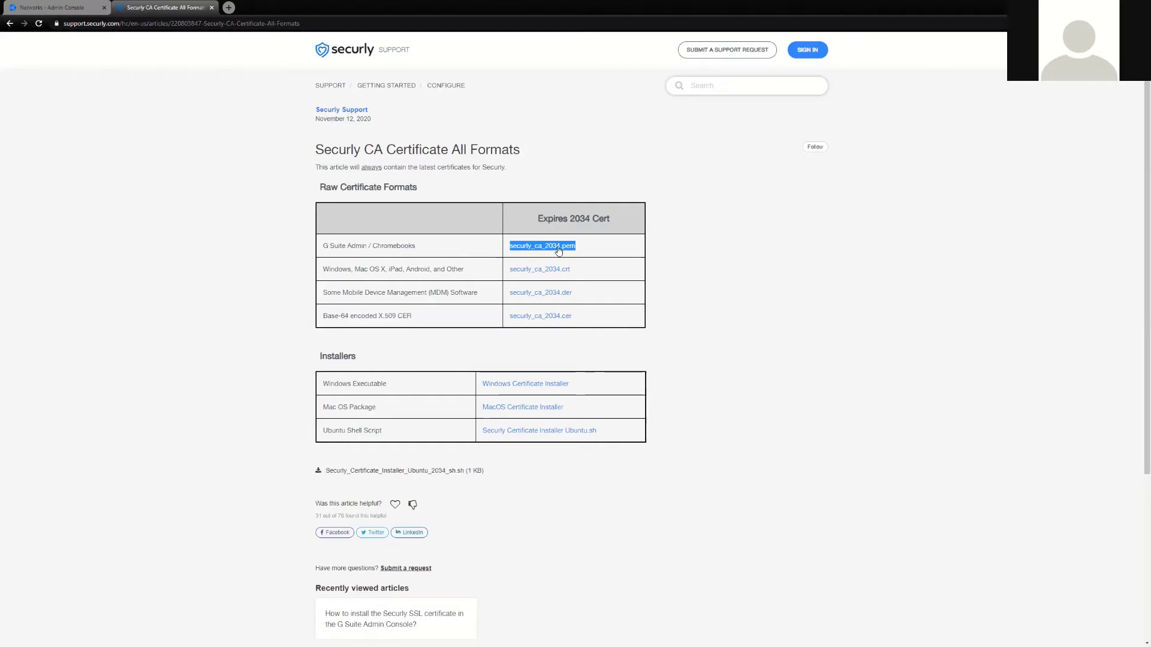
# Step: Return from the Securly article to the Admin console Add certificate form
pyautogui.click(80, 8)
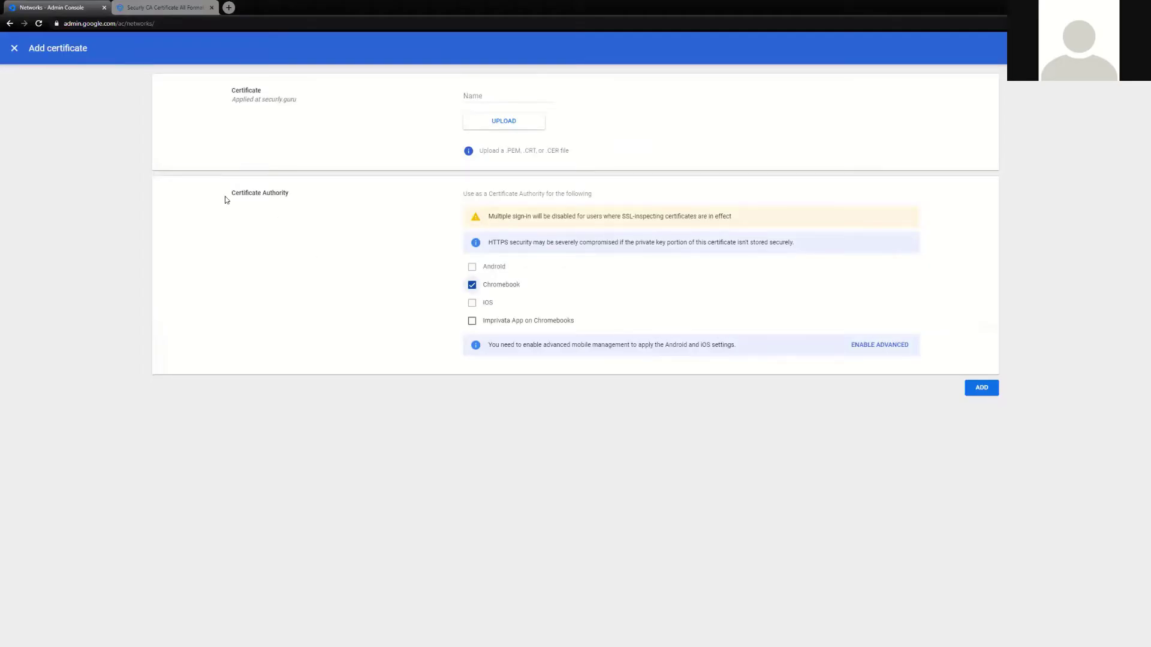
# Step: Discard the unsaved Add certificate form and return to the Admin console home page
pyautogui.click(15, 49)
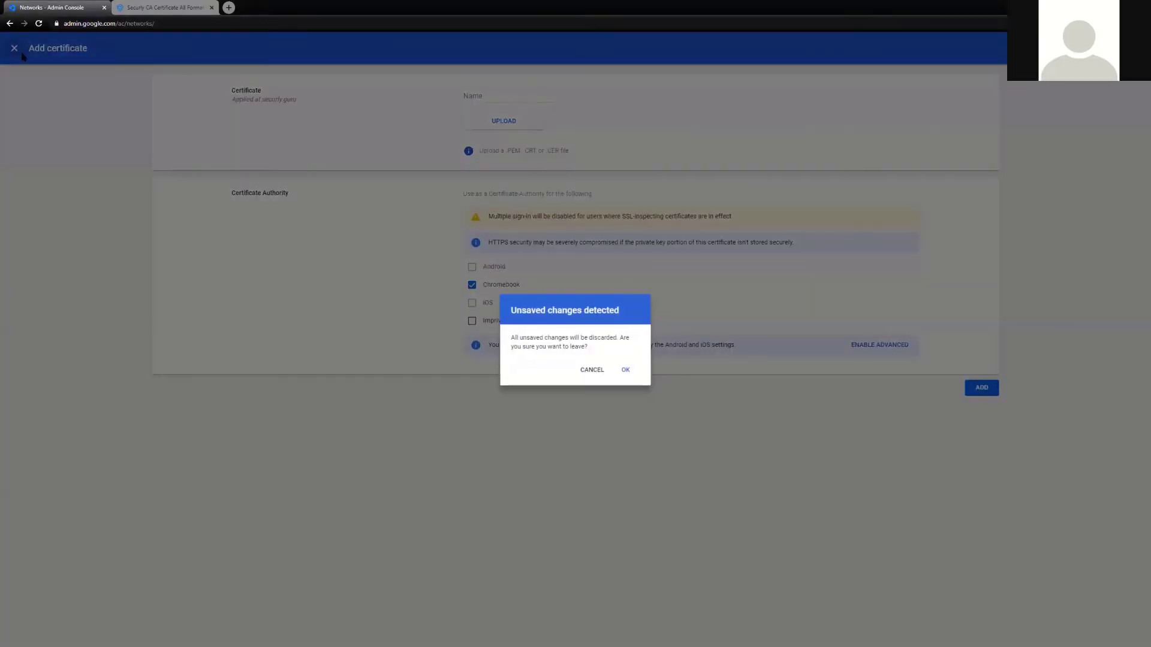
pyautogui.click(621, 370)
pyautogui.click(12, 48)
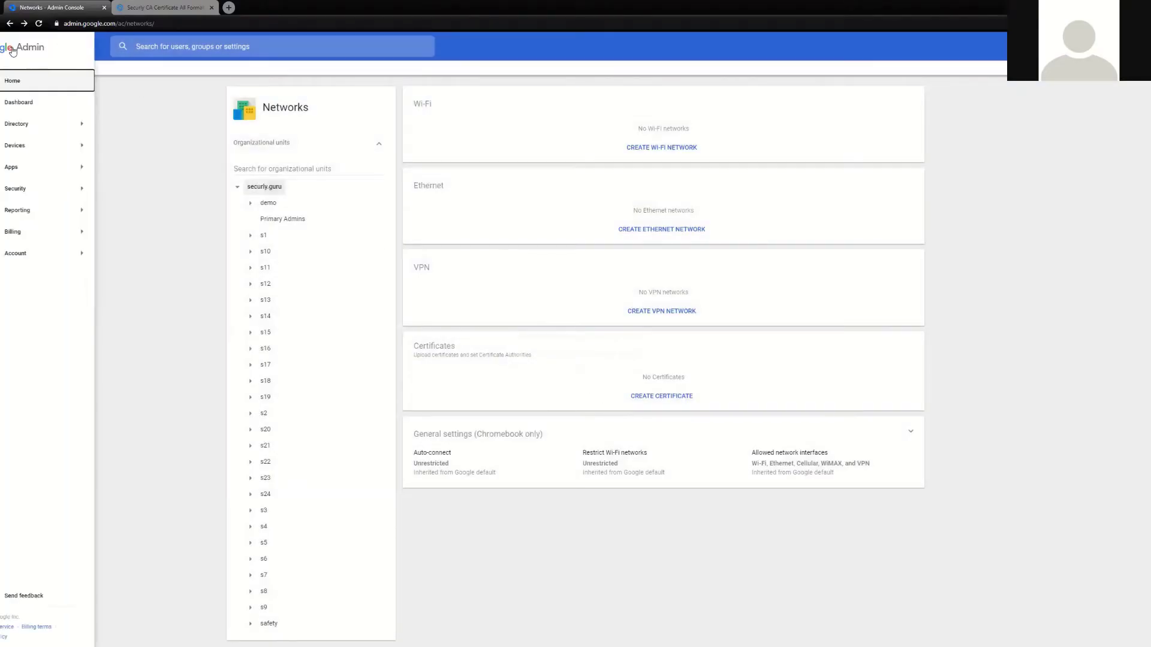
pyautogui.click(45, 81)
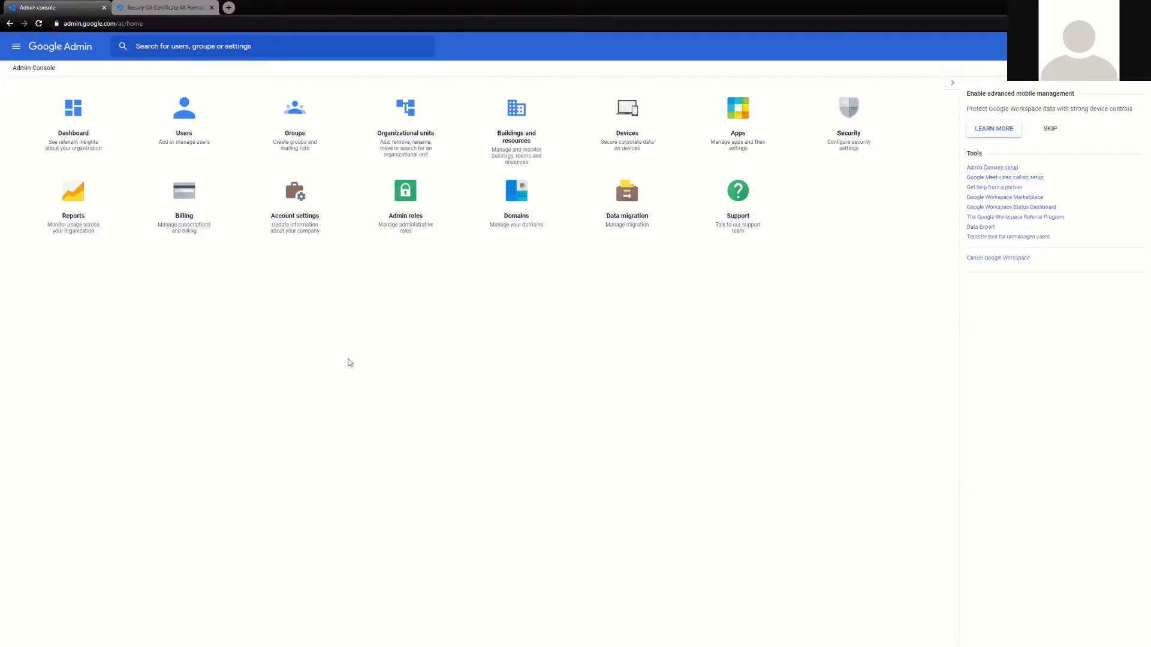
pyautogui.click(16, 48)
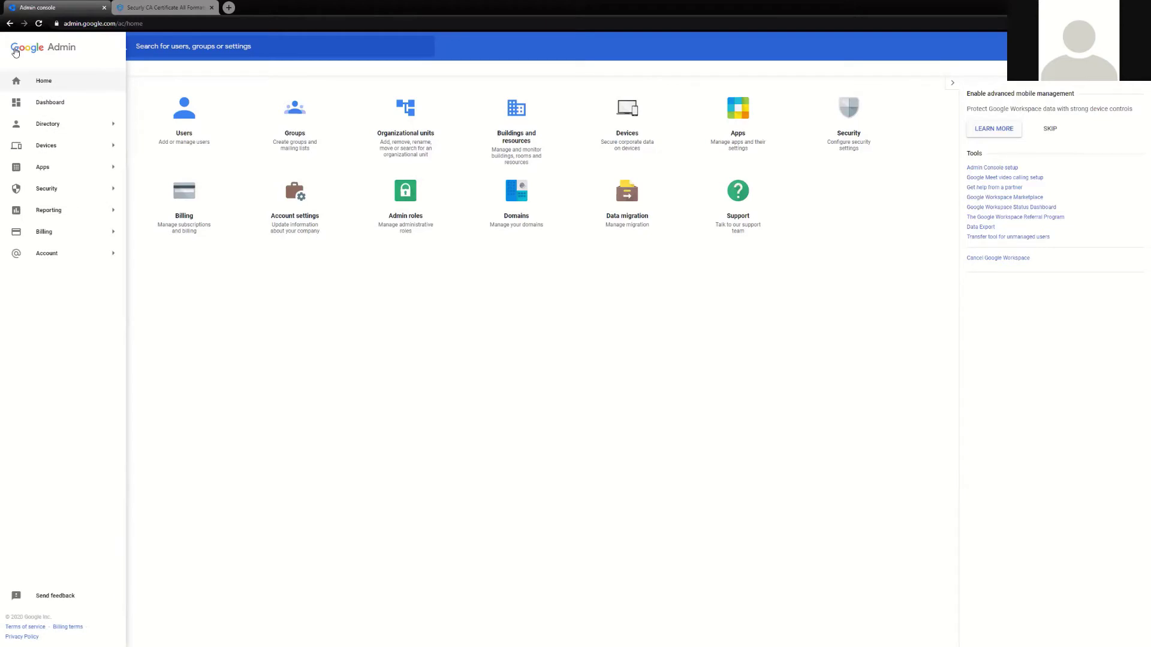
# Step: Open Chrome Apps & extensions and select the Students unit under s15
pyautogui.moveTo(87, 150)
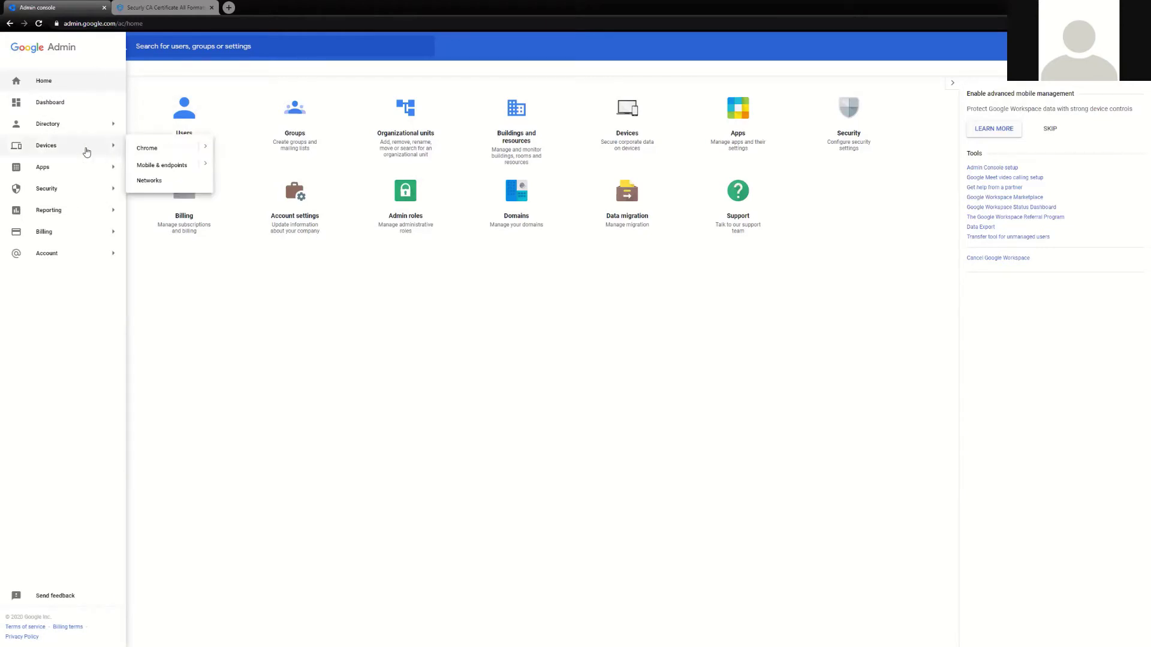
pyautogui.click(205, 147)
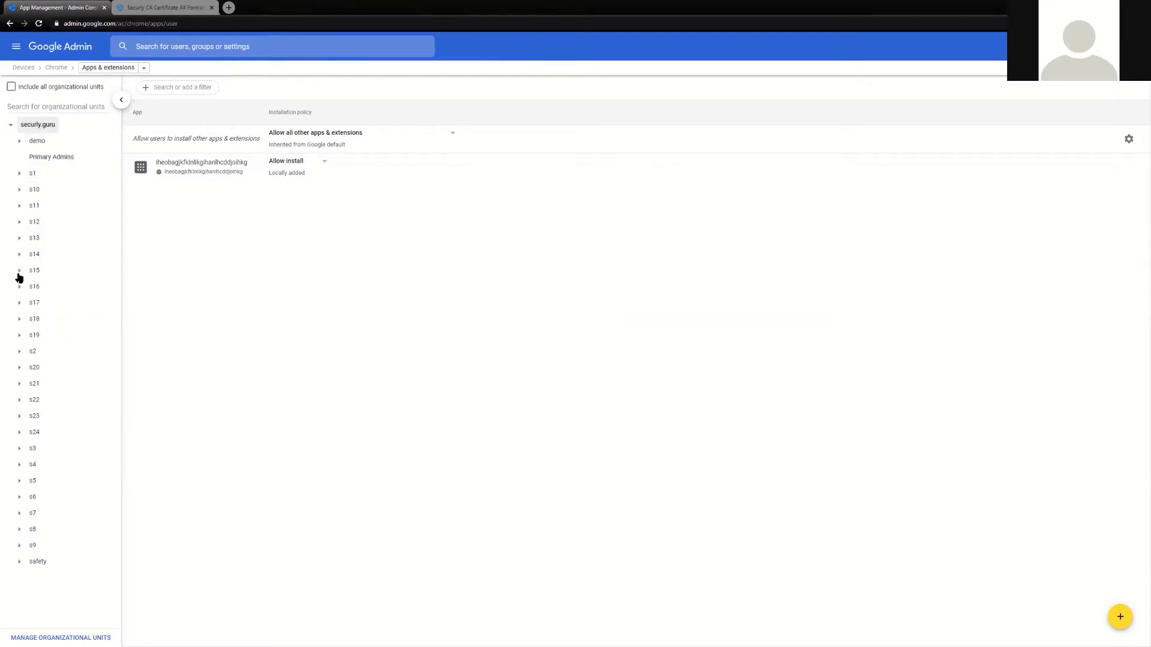
pyautogui.click(19, 273)
pyautogui.click(60, 304)
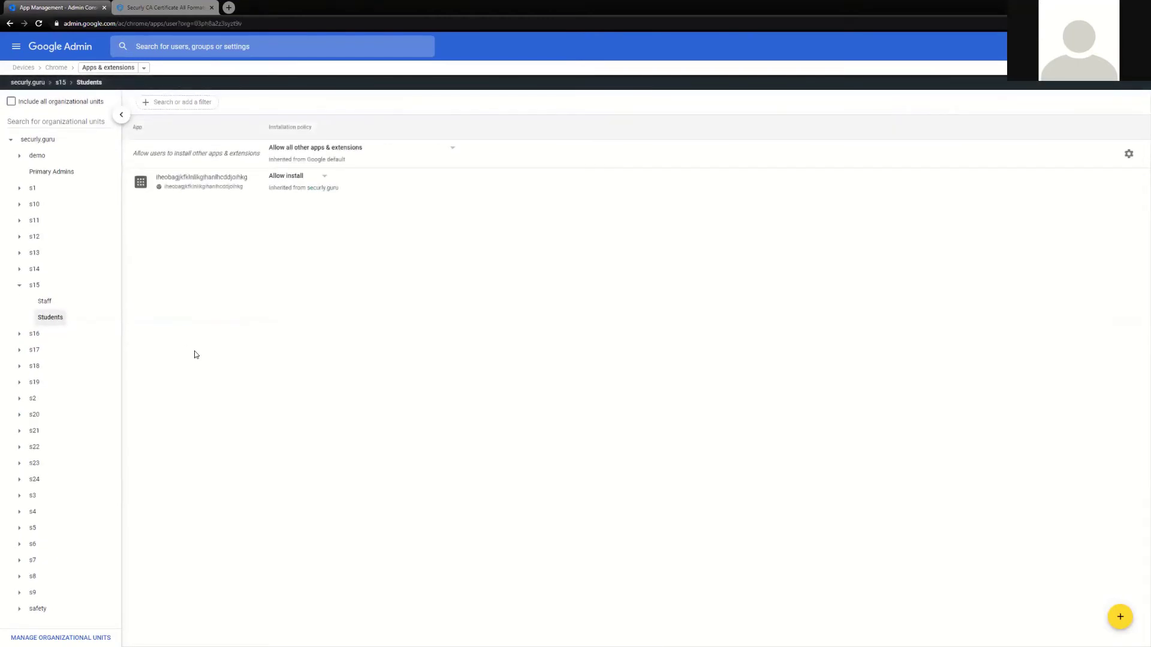
pyautogui.moveTo(1118, 623)
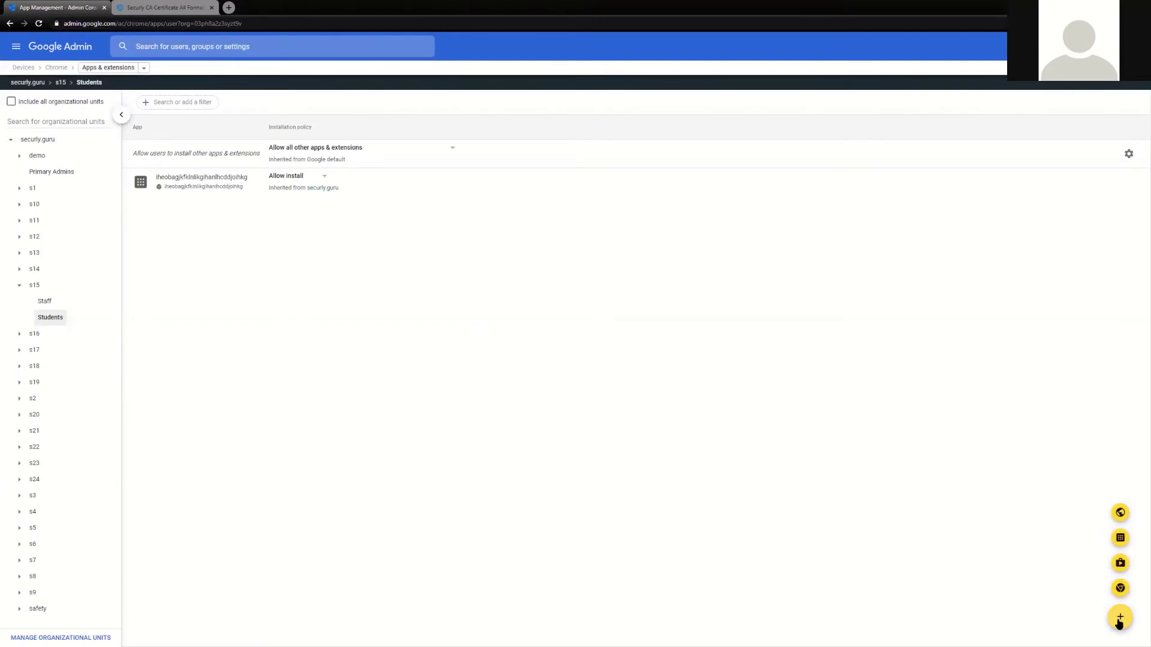
pyautogui.click(1120, 539)
pyautogui.click(511, 370)
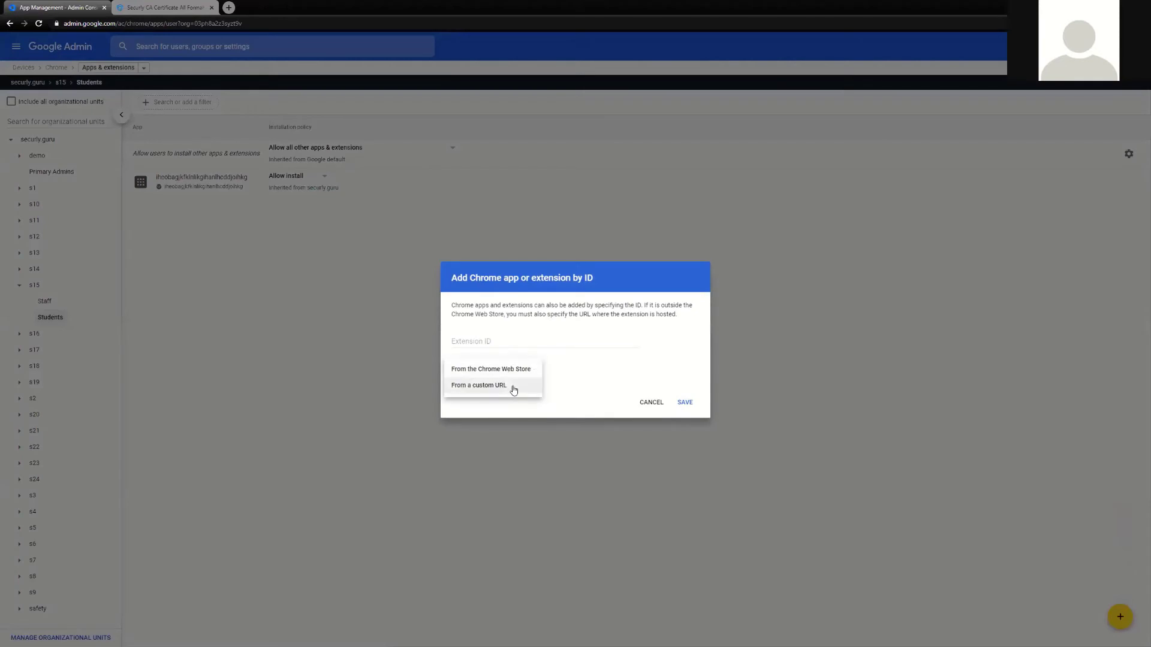
pyautogui.click(514, 387)
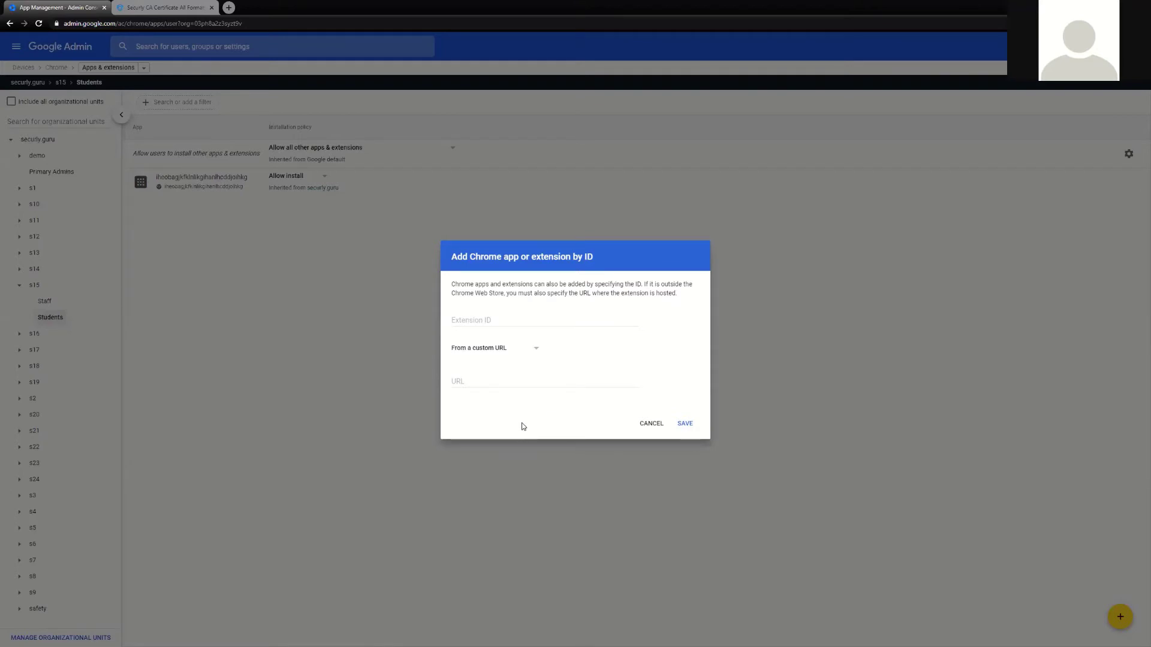
pyautogui.click(491, 322)
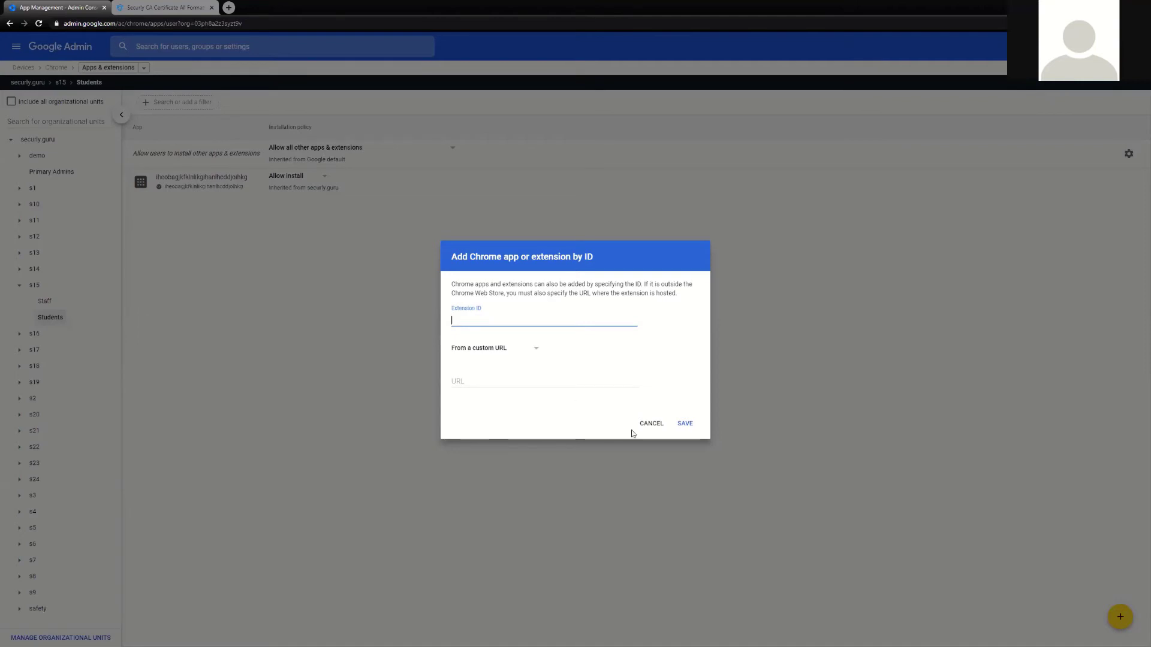
pyautogui.click(650, 423)
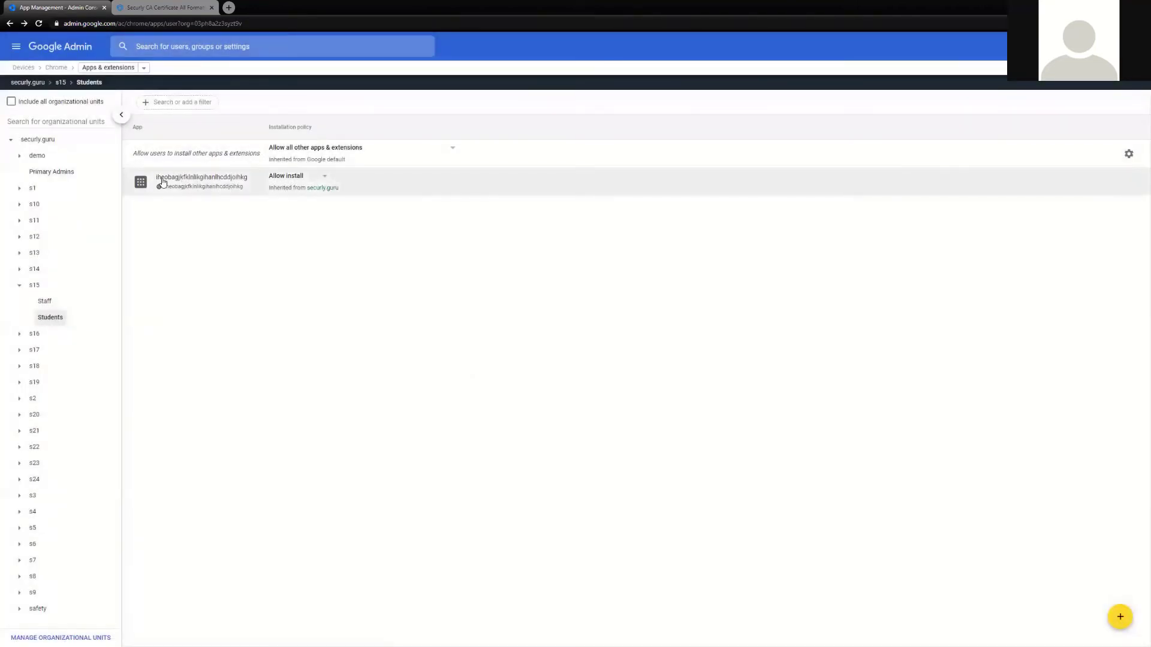
# Step: Change the Students extension's installation policy from Allow install to Force install and save
pyautogui.moveTo(157, 179); pyautogui.dragTo(248, 179)
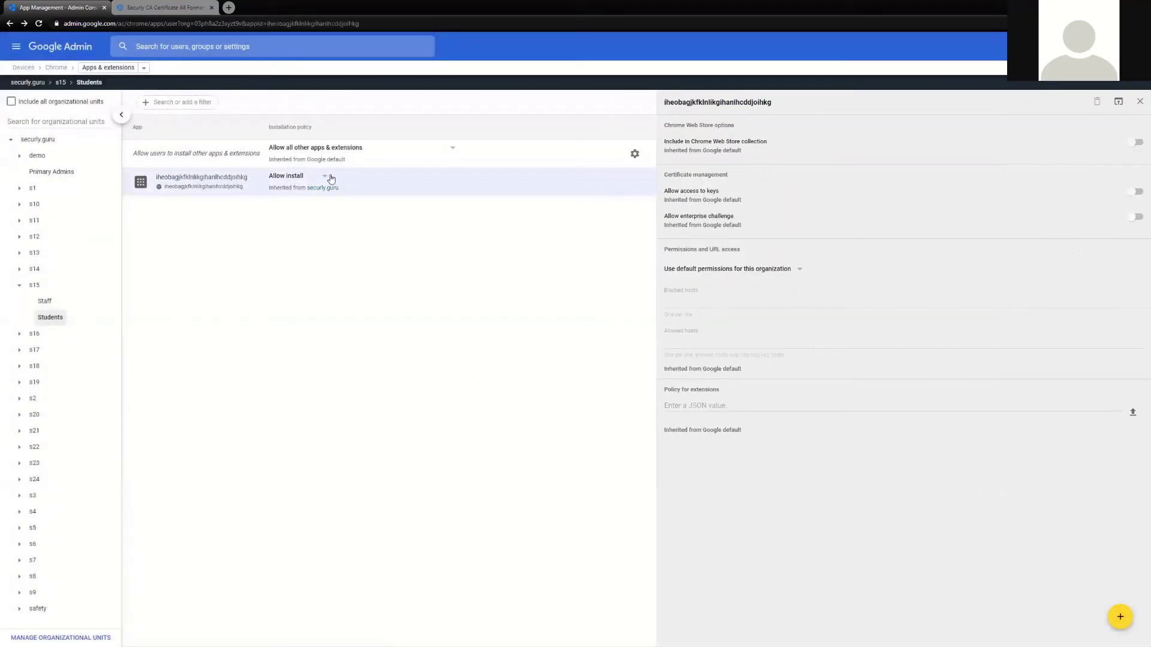
pyautogui.click(329, 180)
pyautogui.click(294, 160)
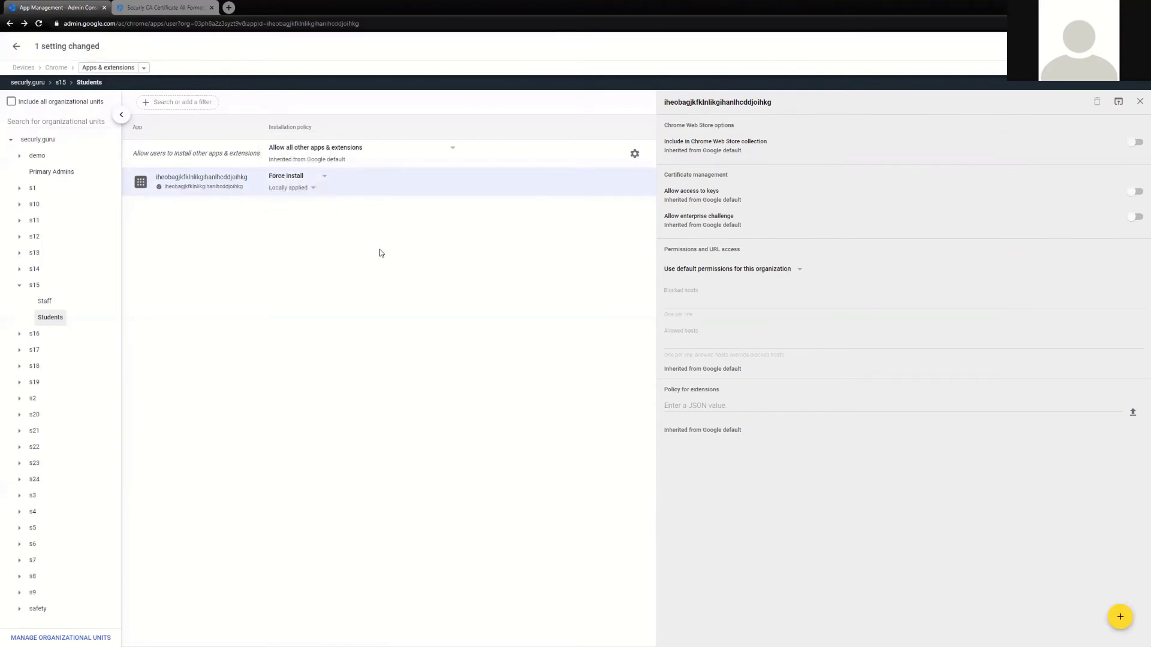
pyautogui.click(1115, 46)
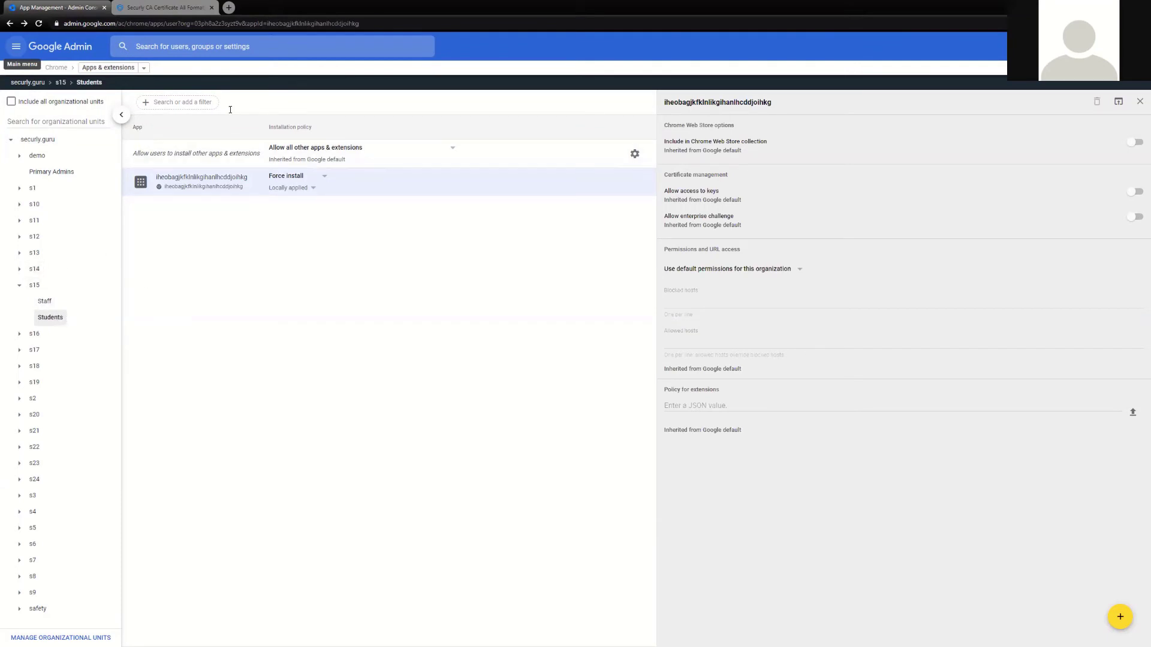
pyautogui.click(1140, 102)
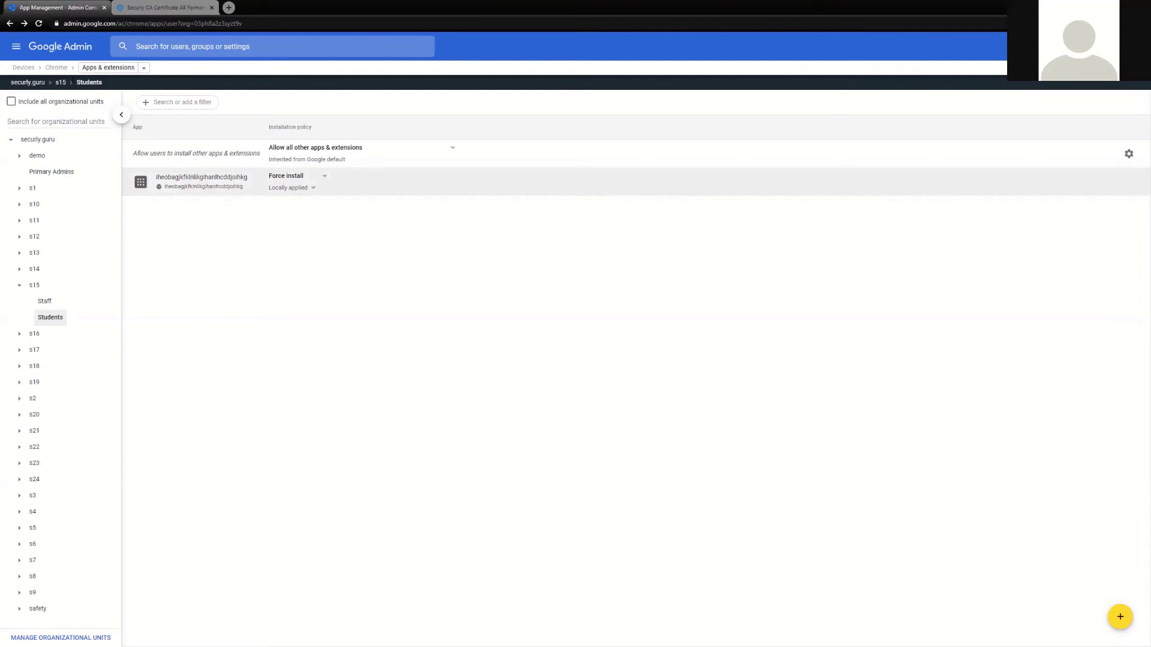
# Step: Open the Students user & browser settings, filter by 'proxy', and review the Proxy mode choices
pyautogui.click(62, 69)
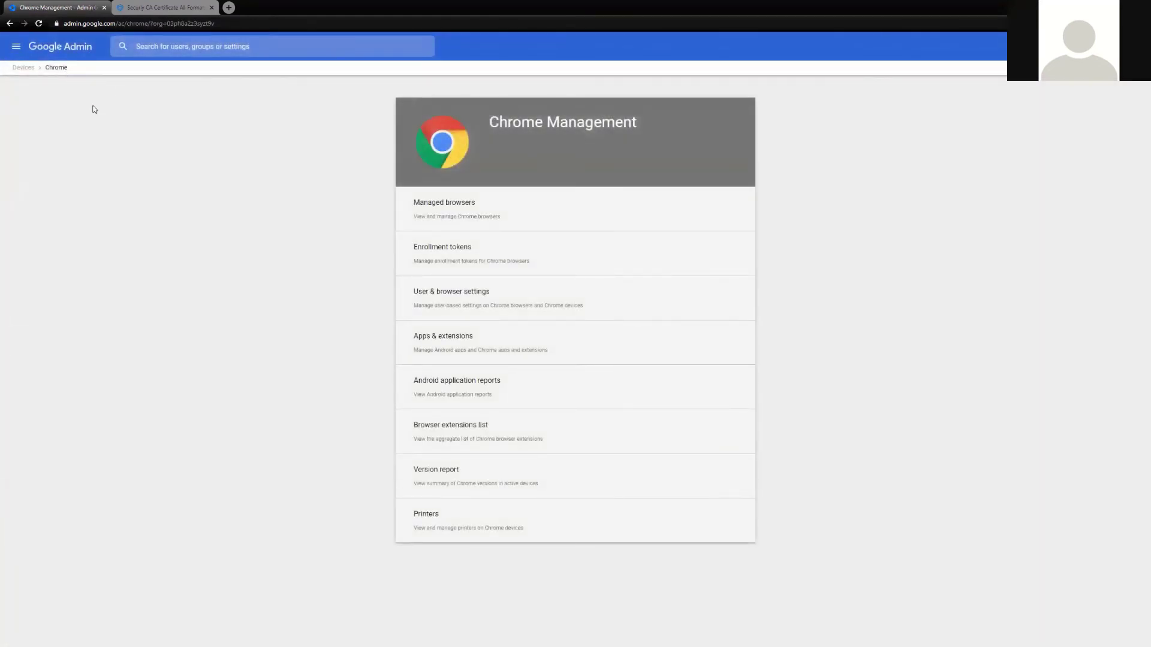
pyautogui.click(432, 294)
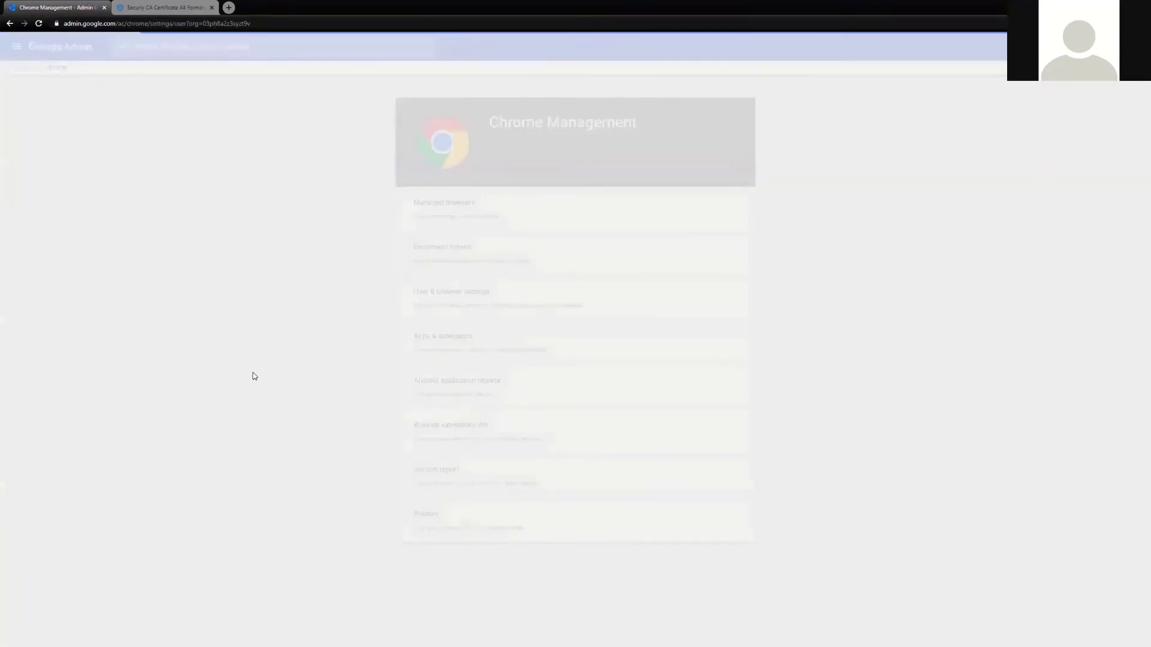
pyautogui.click(233, 108)
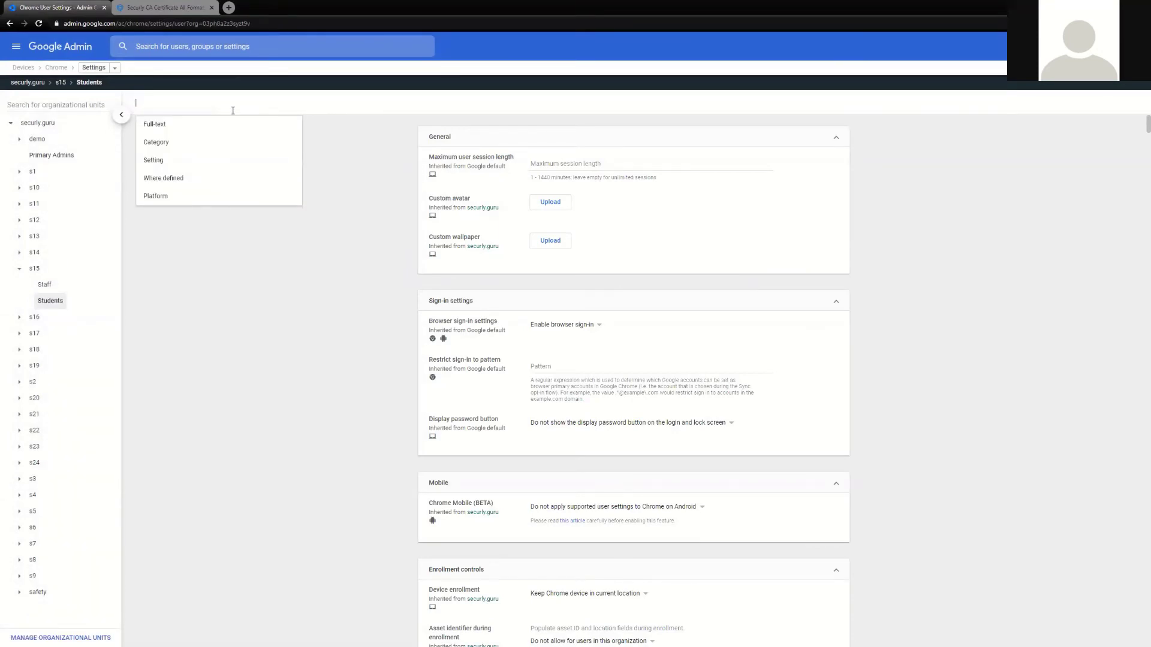
pyautogui.write('proy')
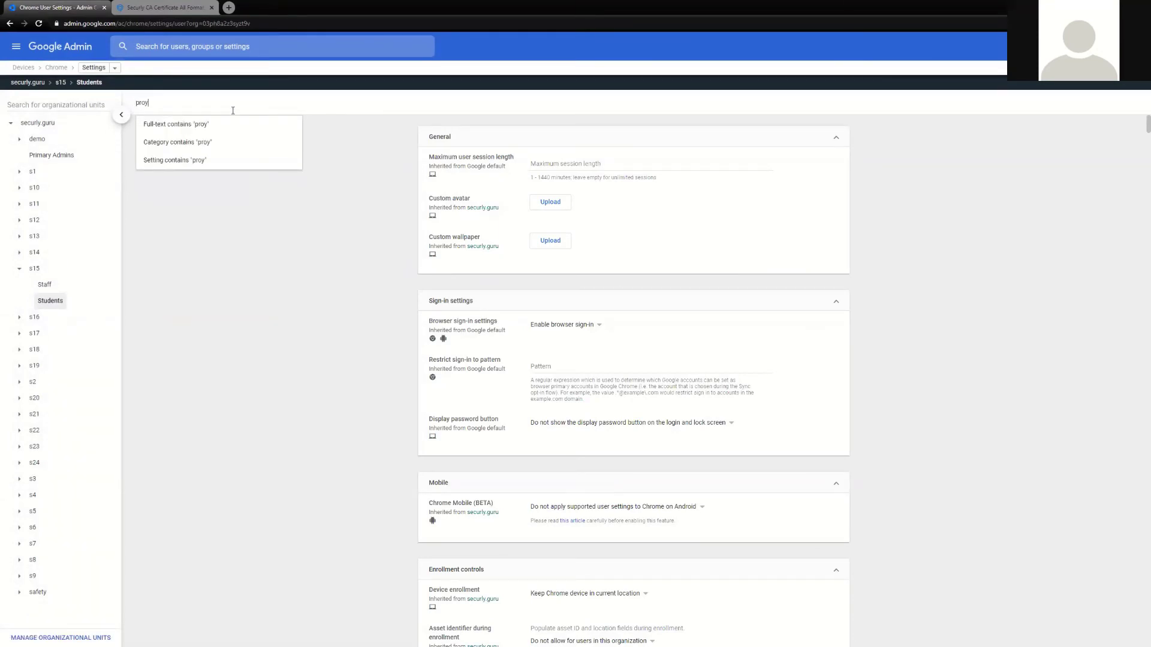
pyautogui.press('Return')
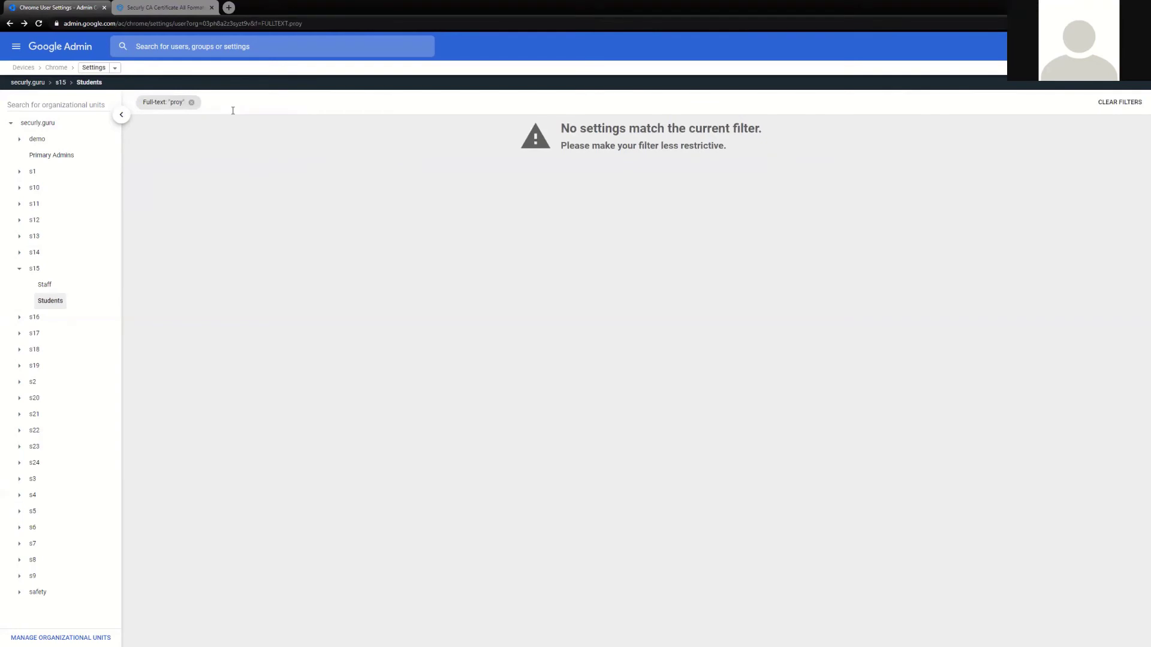
pyautogui.click(192, 102)
pyautogui.write('pro')
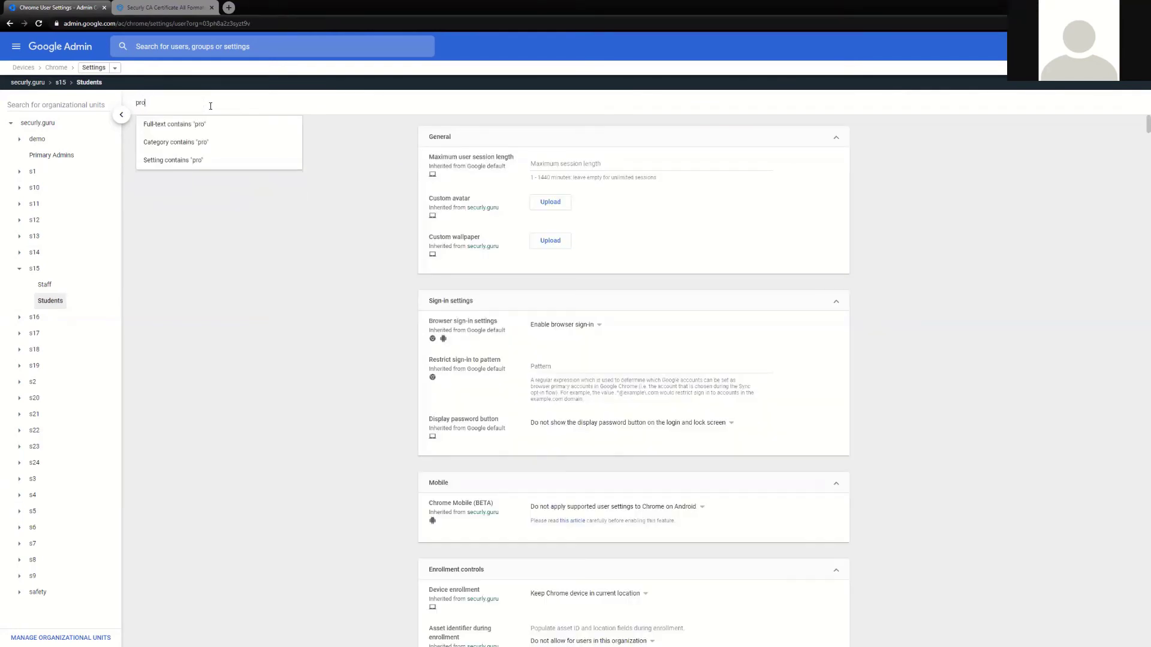
pyautogui.write('xy')
pyautogui.press('Return')
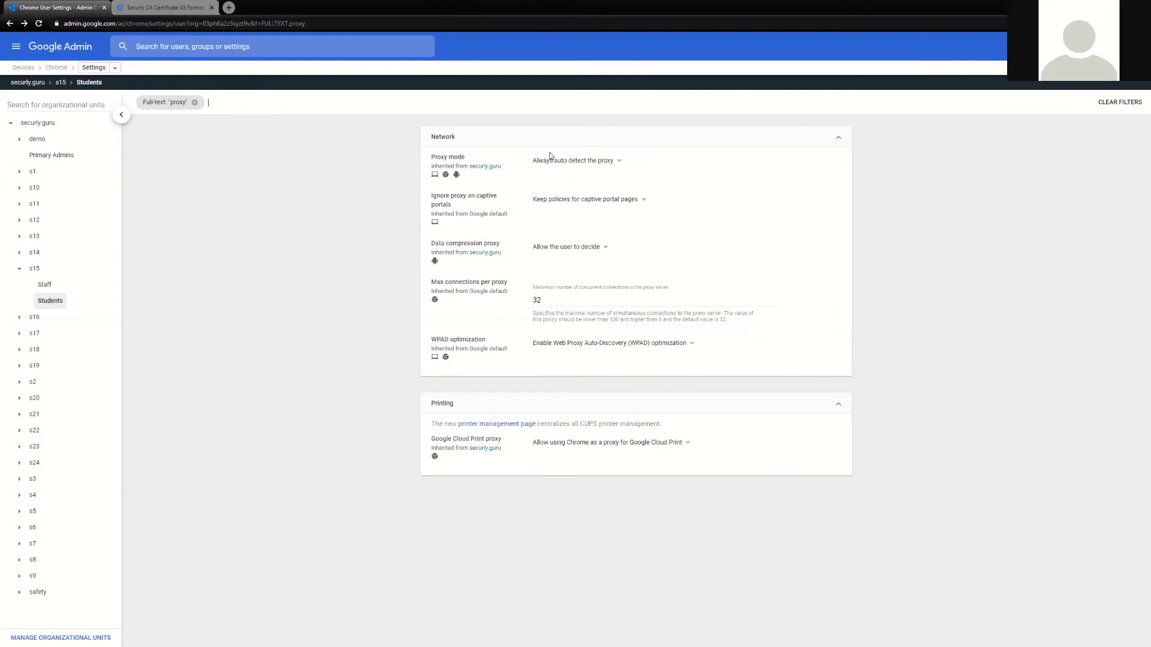
pyautogui.click(594, 161)
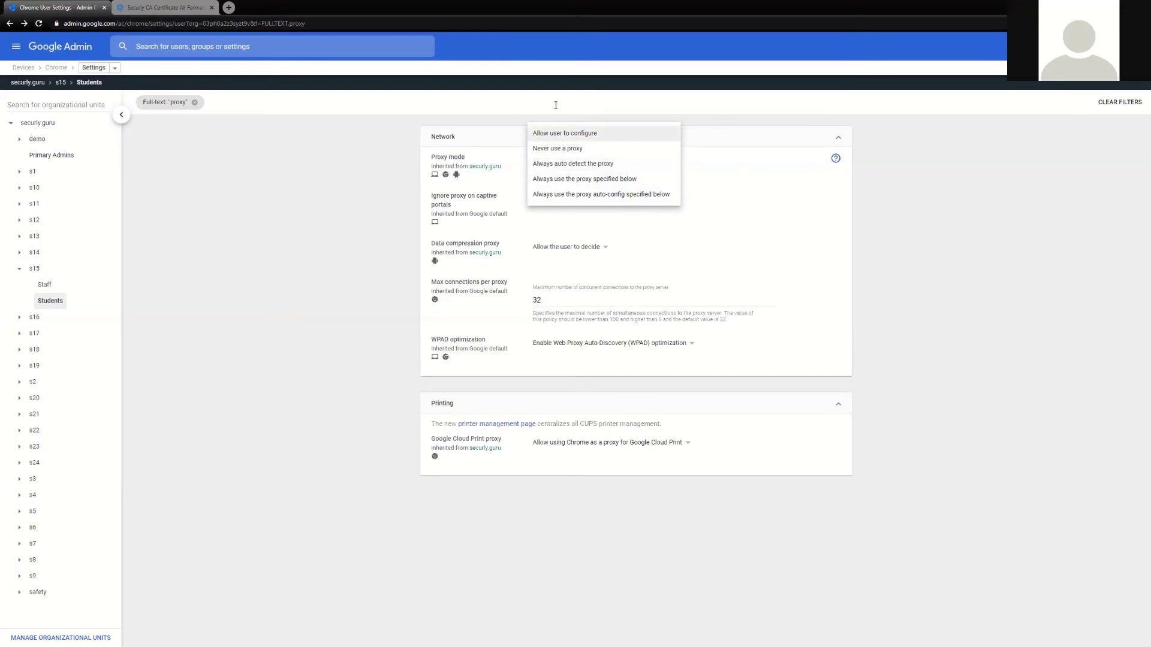
pyautogui.click(194, 103)
pyautogui.click(216, 101)
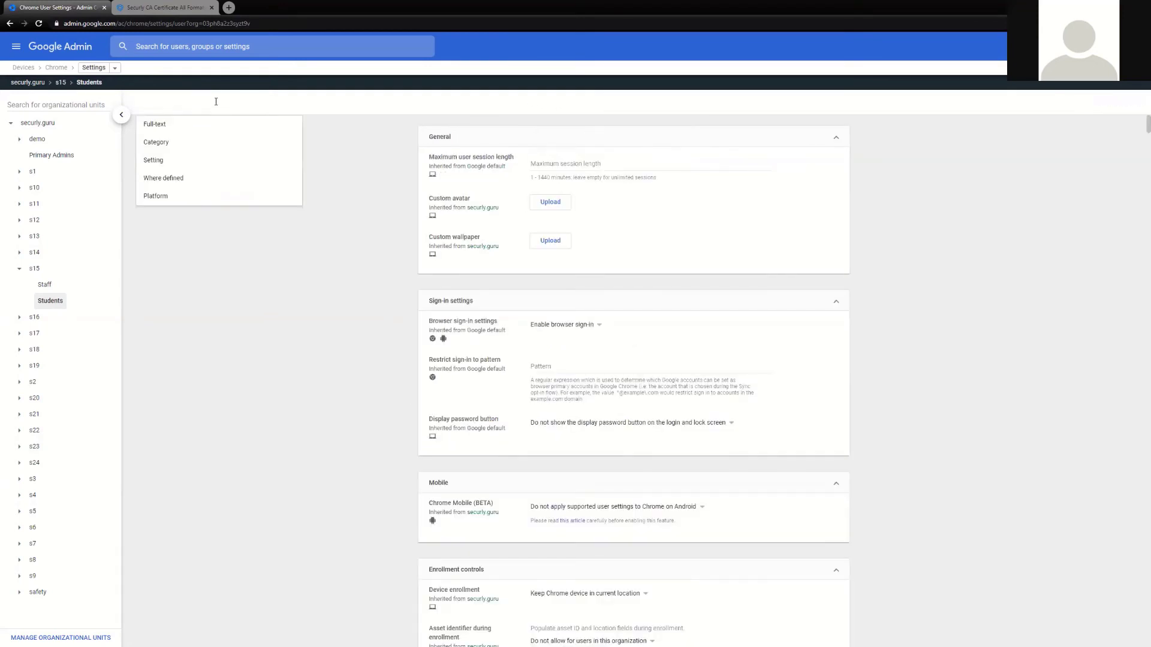
pyautogui.write('develoi')
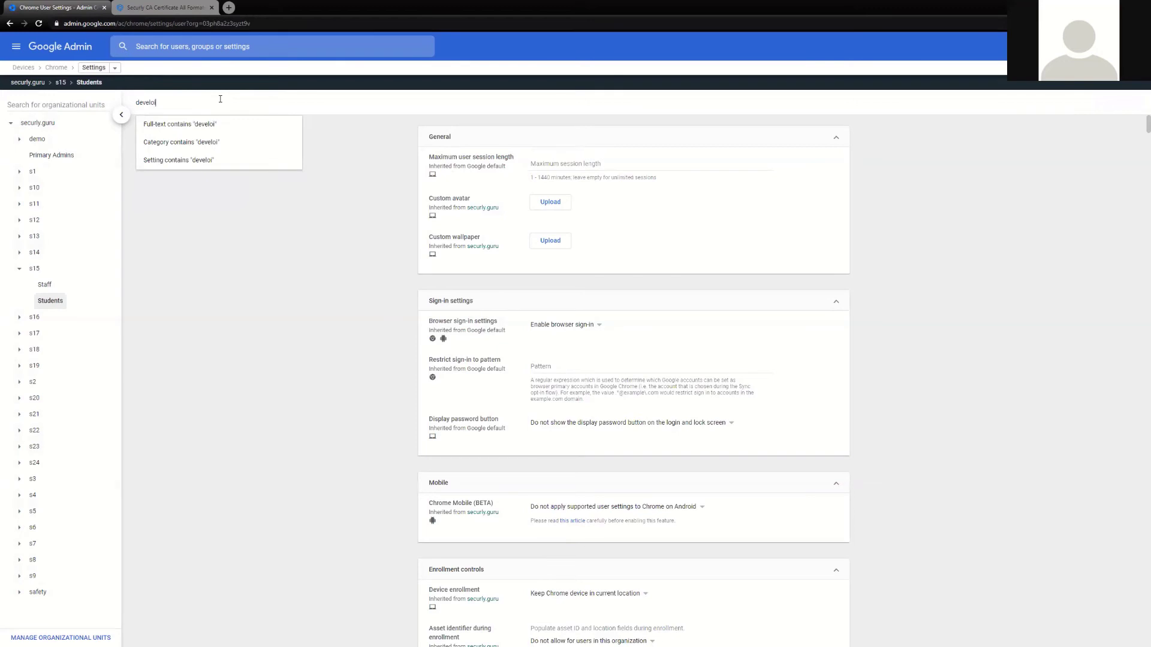
pyautogui.press('BackSpace')
pyautogui.write('per')
pyautogui.press('Return')
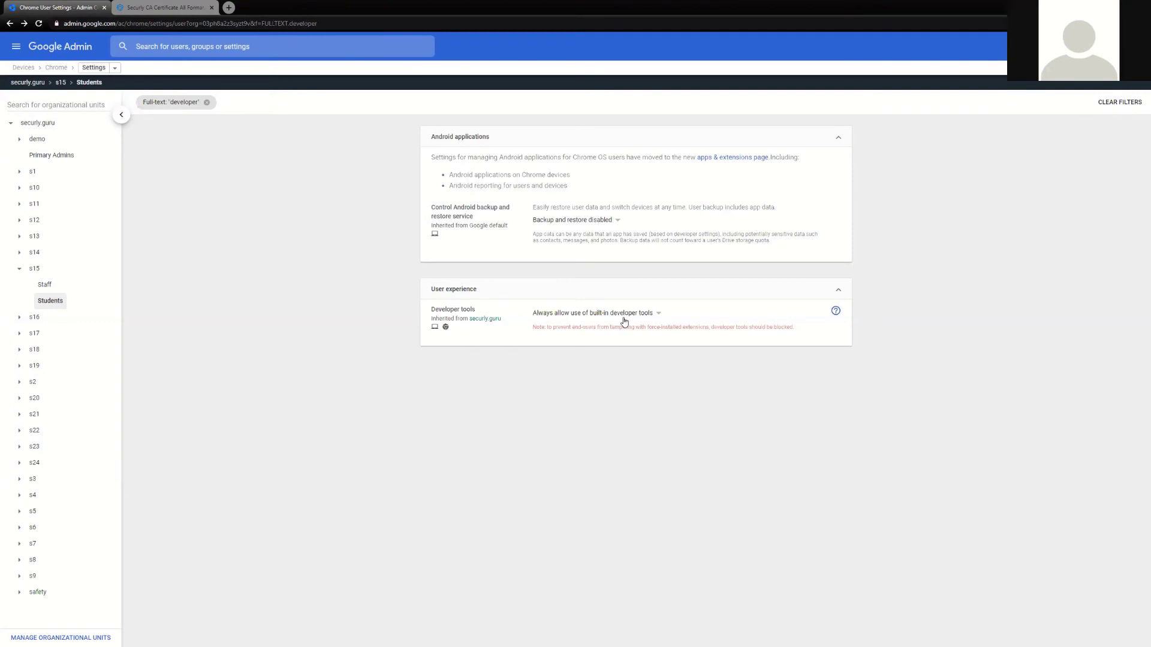
pyautogui.click(657, 314)
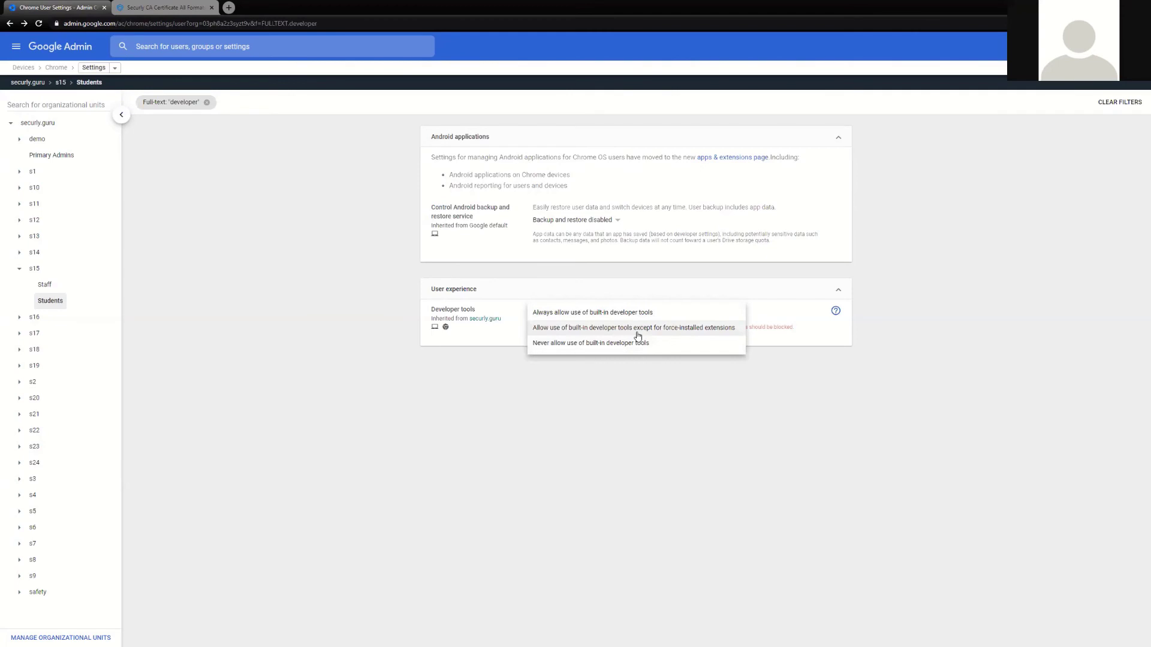
pyautogui.click(207, 102)
pyautogui.click(225, 105)
pyautogui.write('incog')
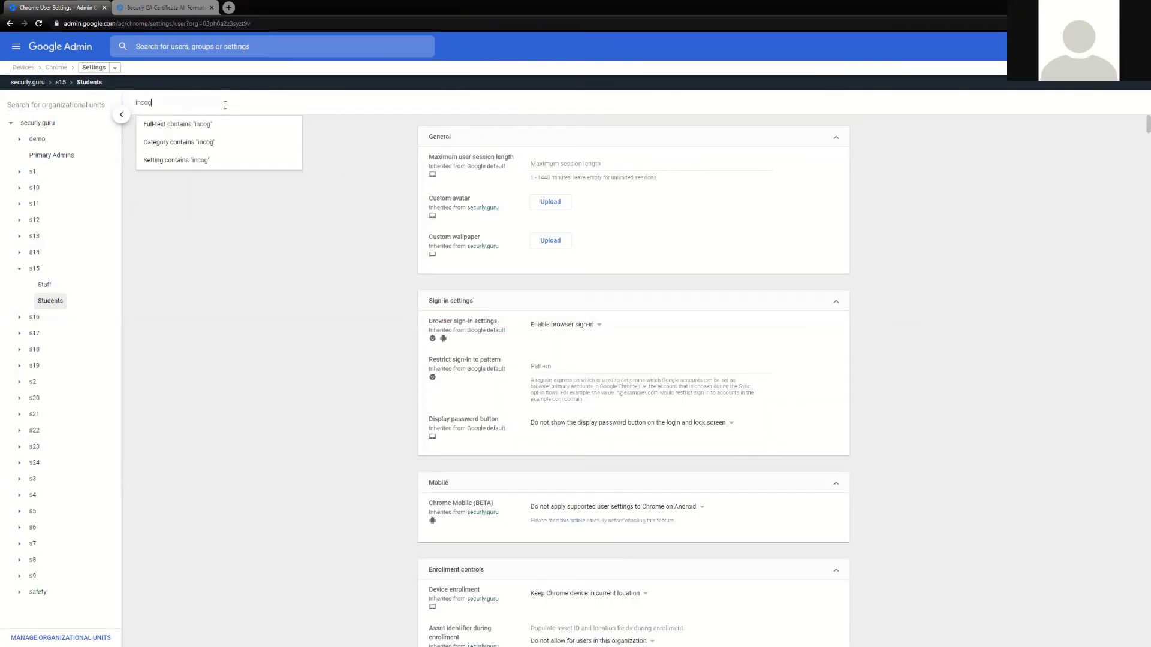
pyautogui.press('Return')
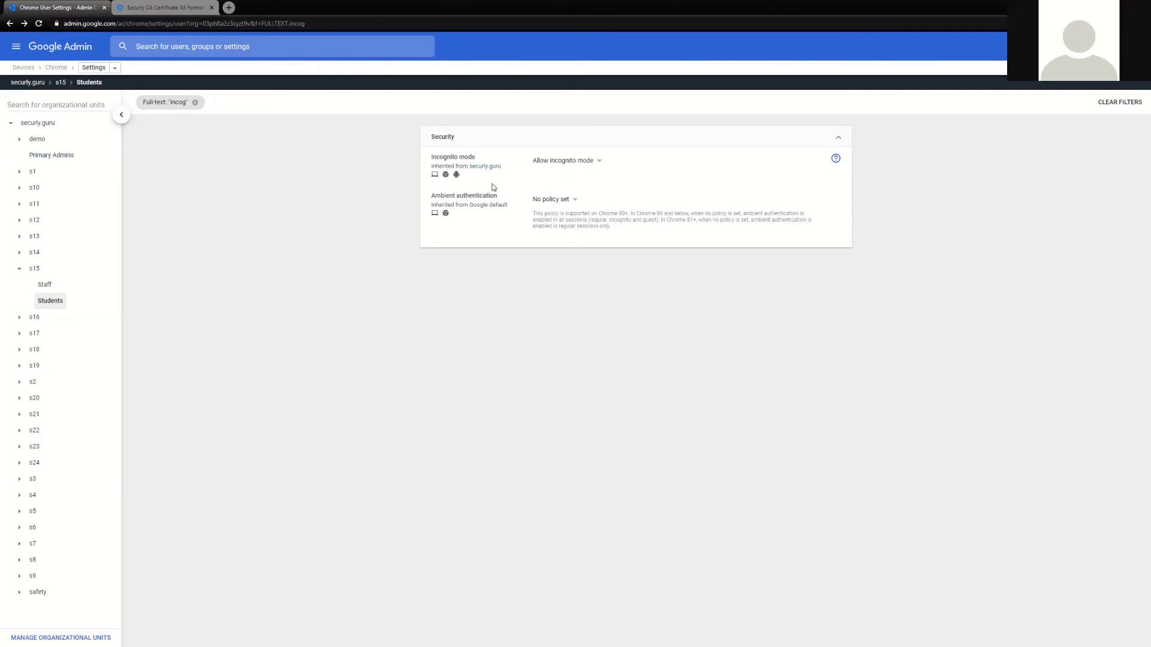
pyautogui.click(195, 103)
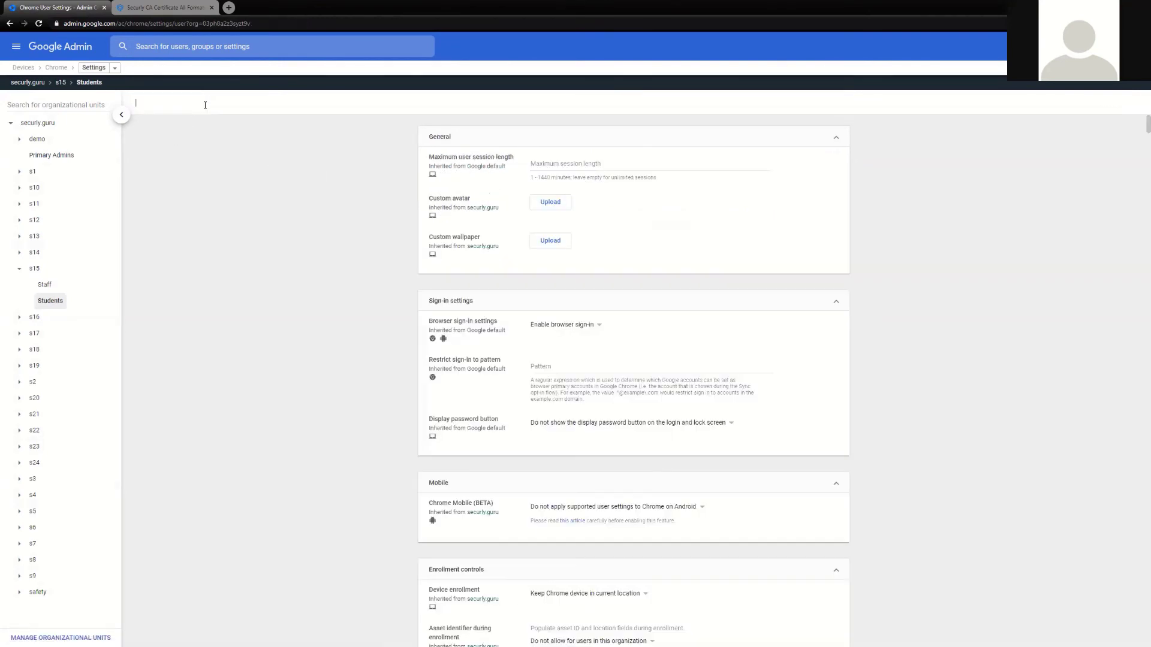
pyautogui.click(206, 105)
pyautogui.write('t')
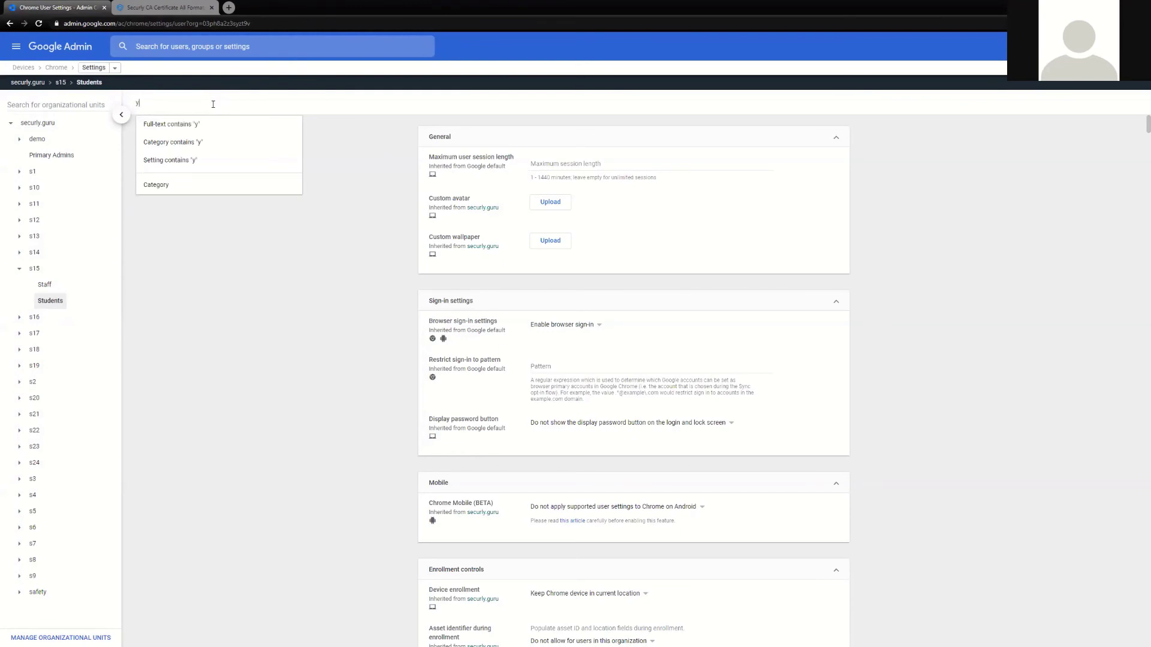
pyautogui.write('ask manager')
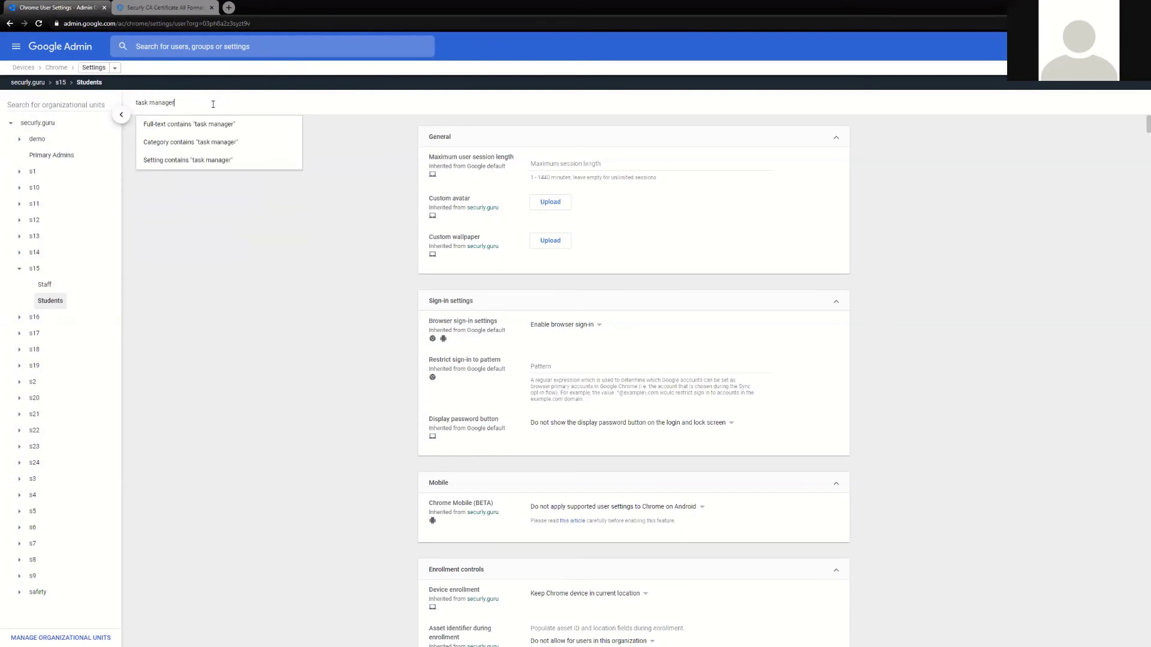
pyautogui.press('Return')
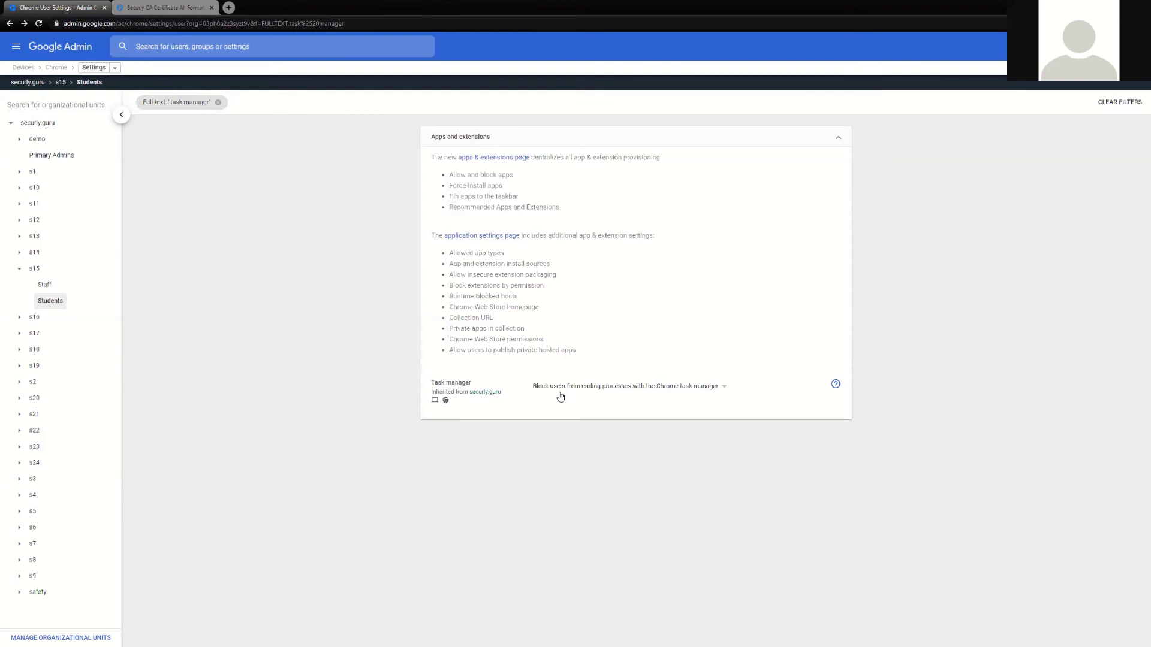
pyautogui.click(726, 388)
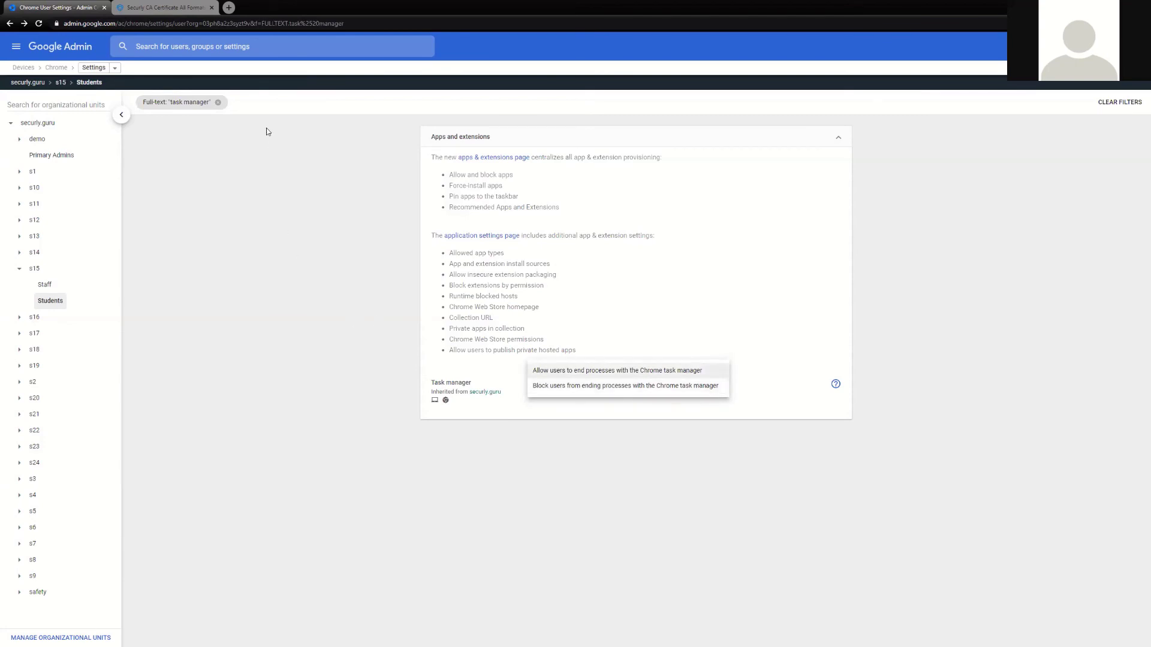
pyautogui.click(218, 102)
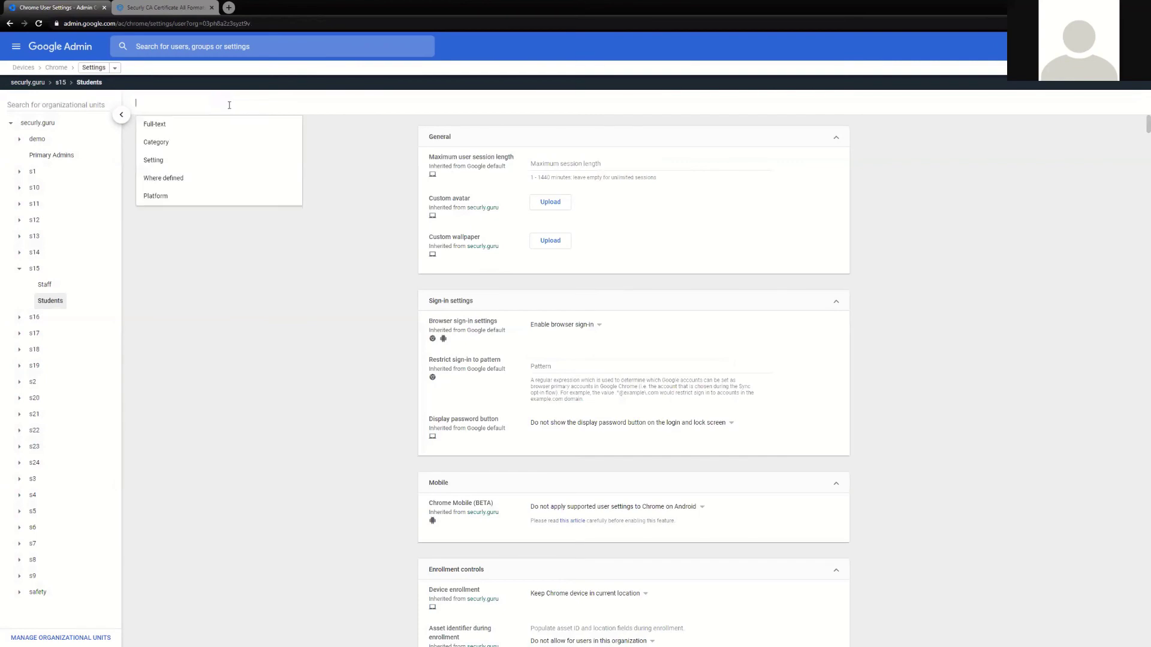
# Step: Filter settings by 'application', review the extension permissions, then return to the Devices overview
pyautogui.write('applicatio')
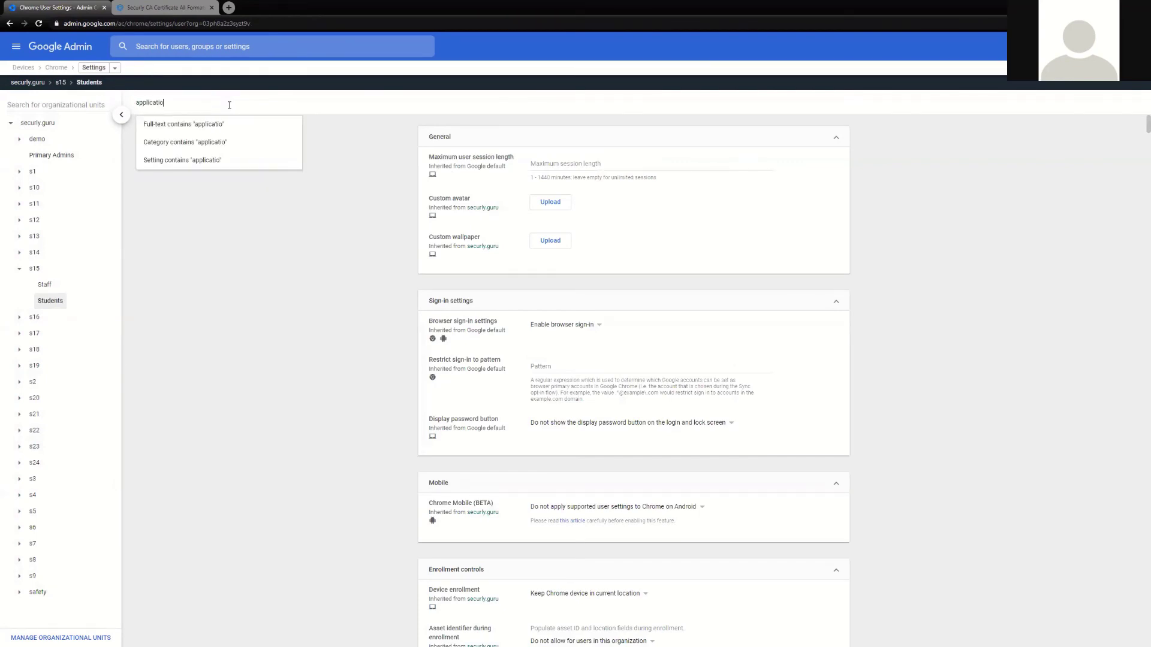
pyautogui.write('n')
pyautogui.press('Return')
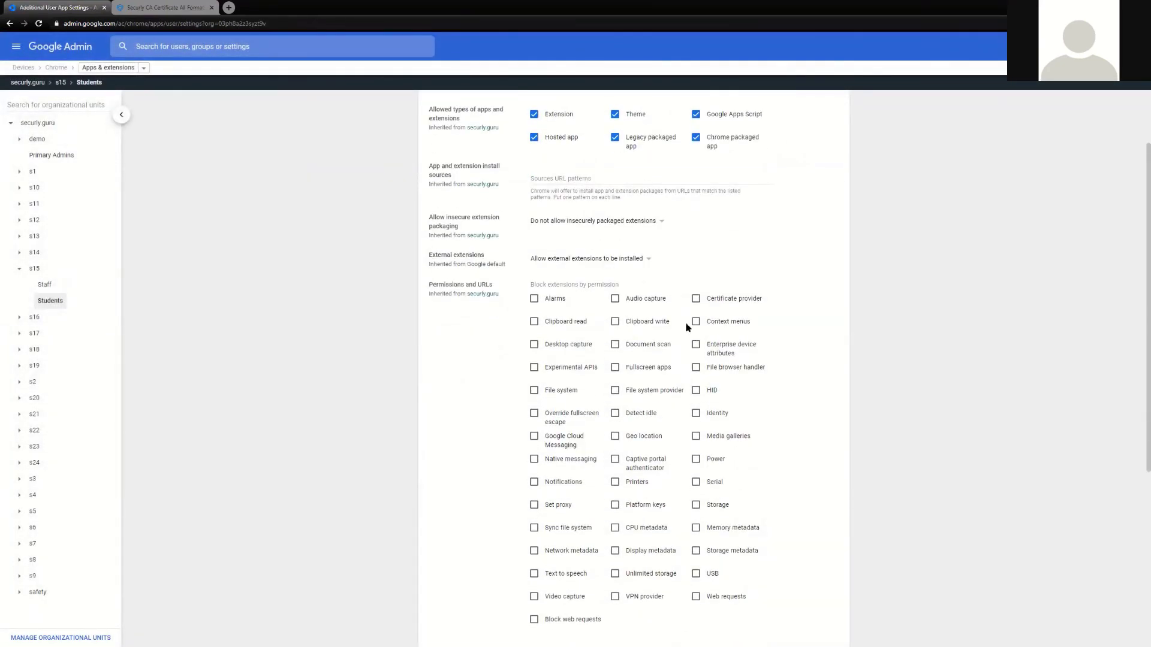
pyautogui.scroll(-2, 692, 336)
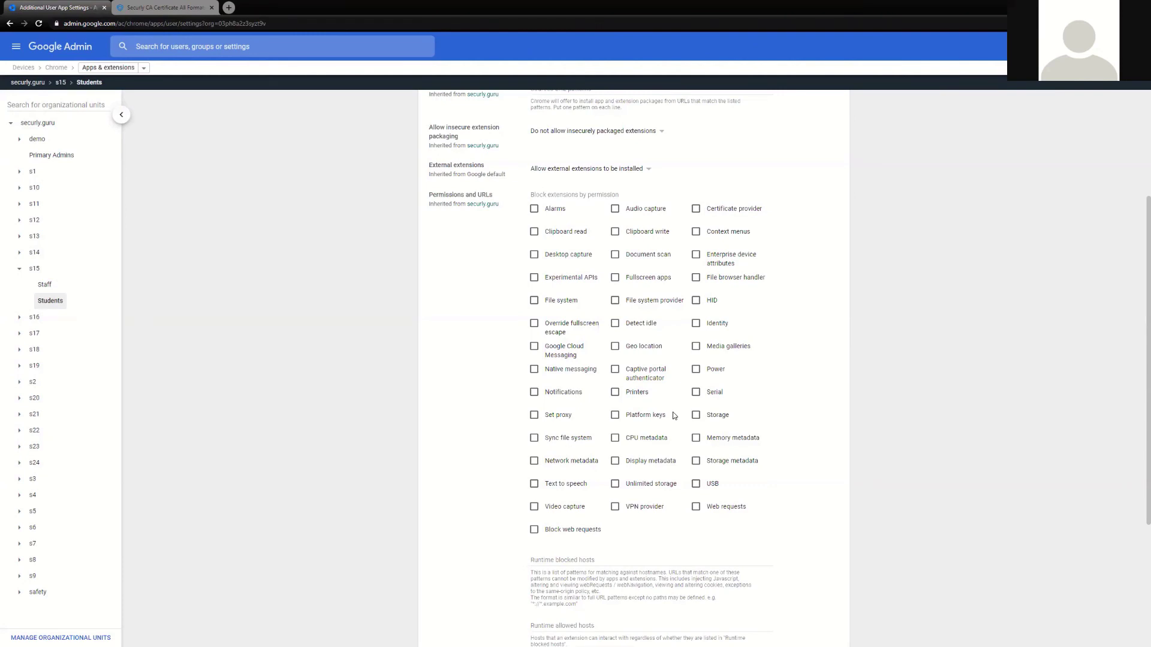
pyautogui.click(24, 68)
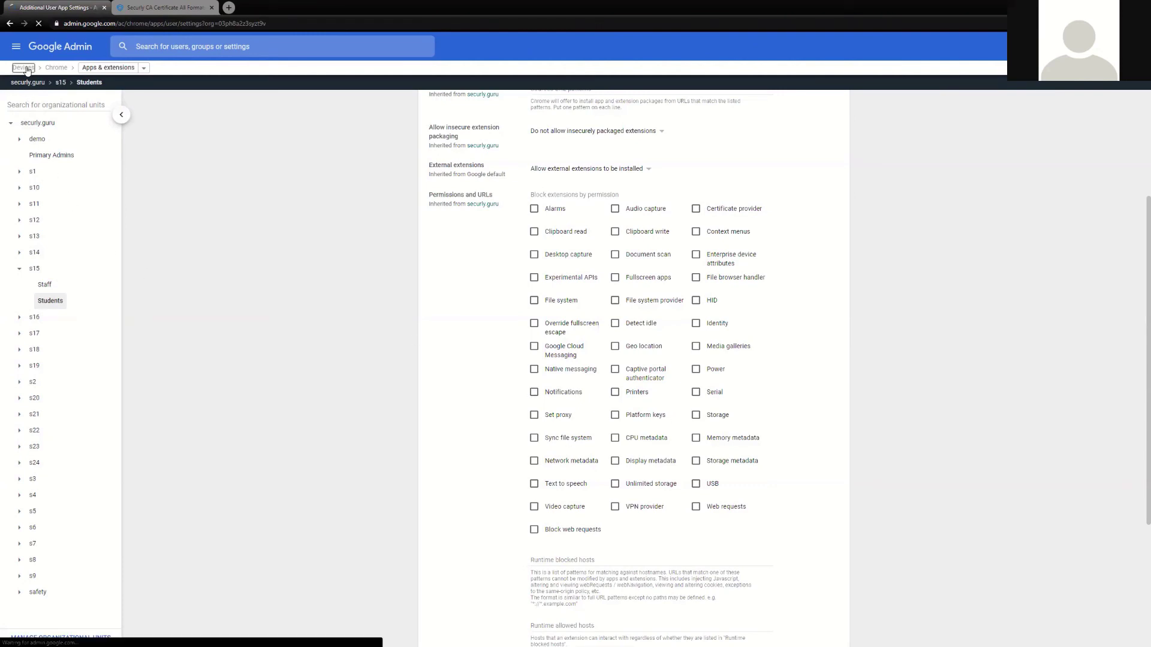